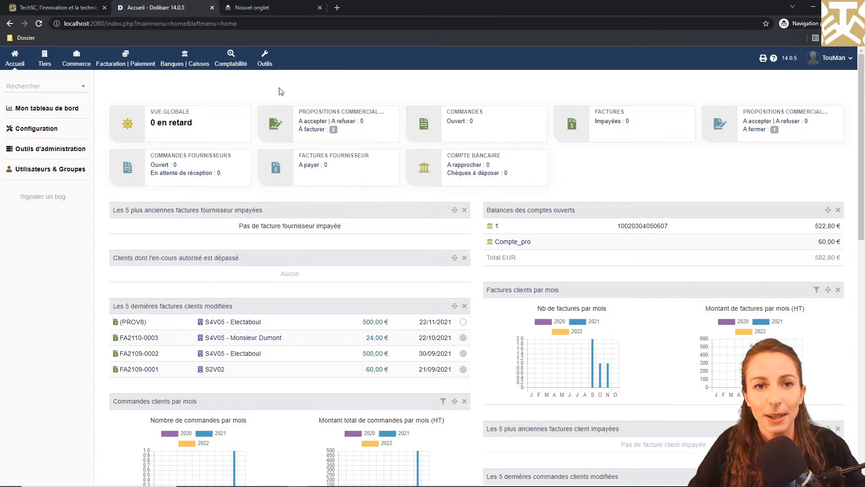
Search Google for 'dolibarr changelog' and open the GitHub ChangeLog result in a new tab.
left_click(277, 8)
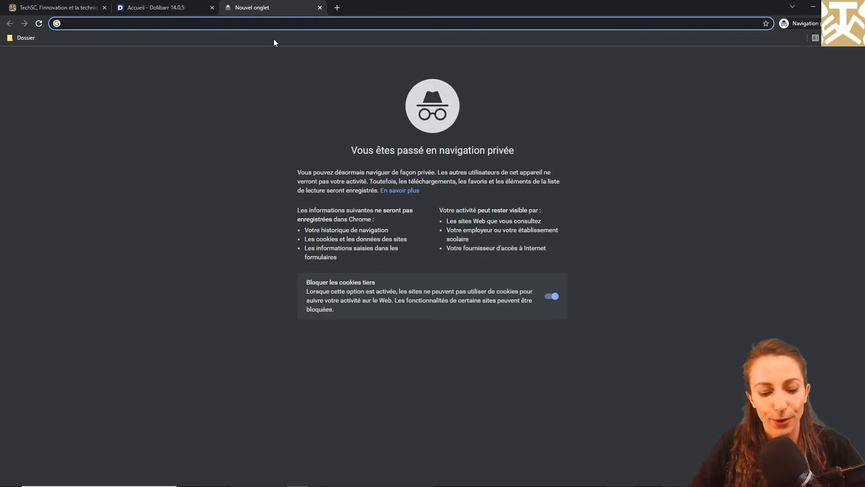
type("dolibarr changelog")
key("Return")
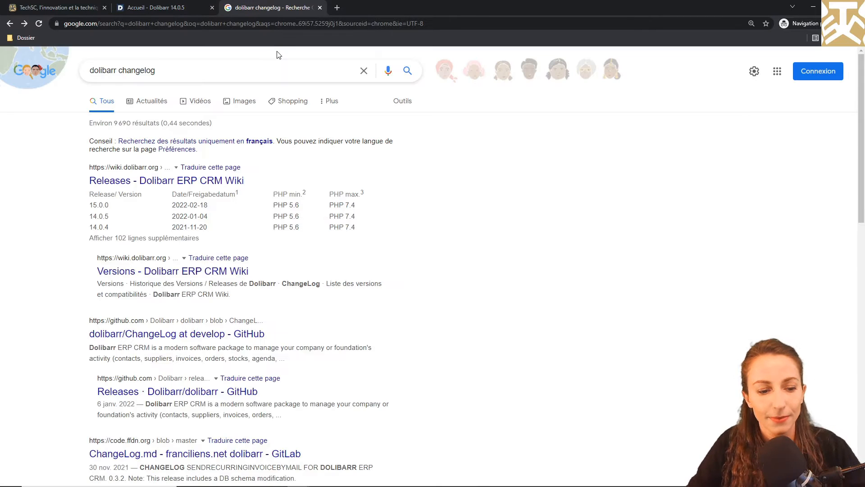
right_click(183, 332)
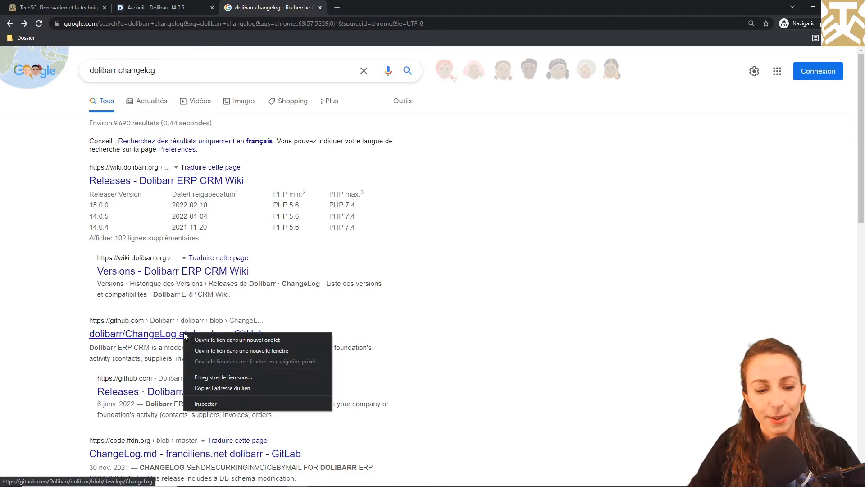
left_click(199, 342)
left_click(377, 6)
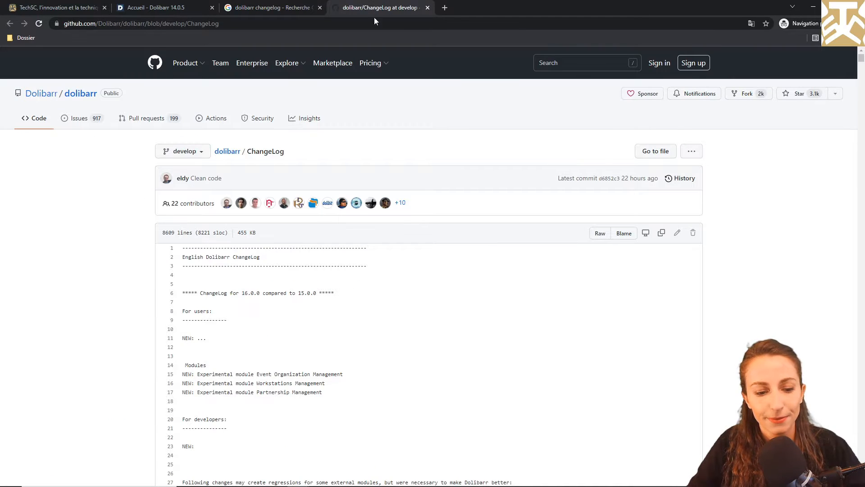
Scroll the ChangeLog to the 15.0.0 section comparing it to 14.0.0.
scroll(398, 169, "down", 1)
scroll(398, 169, "down", 9)
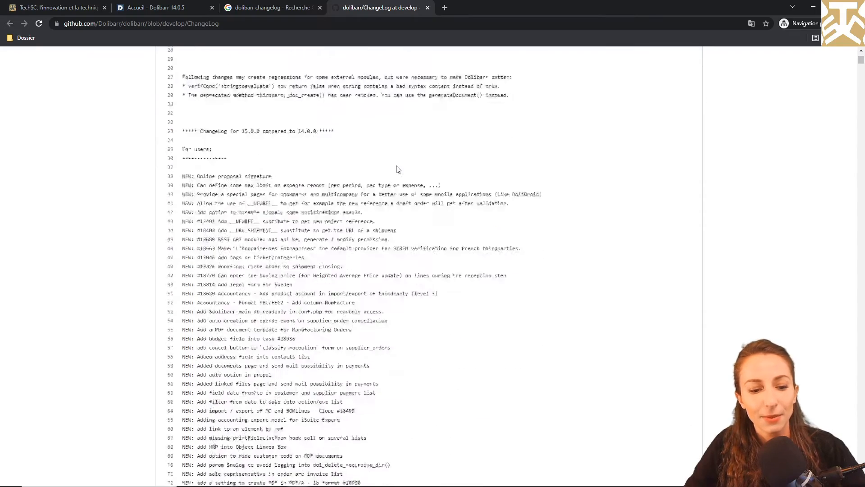
scroll(398, 169, "down", 3)
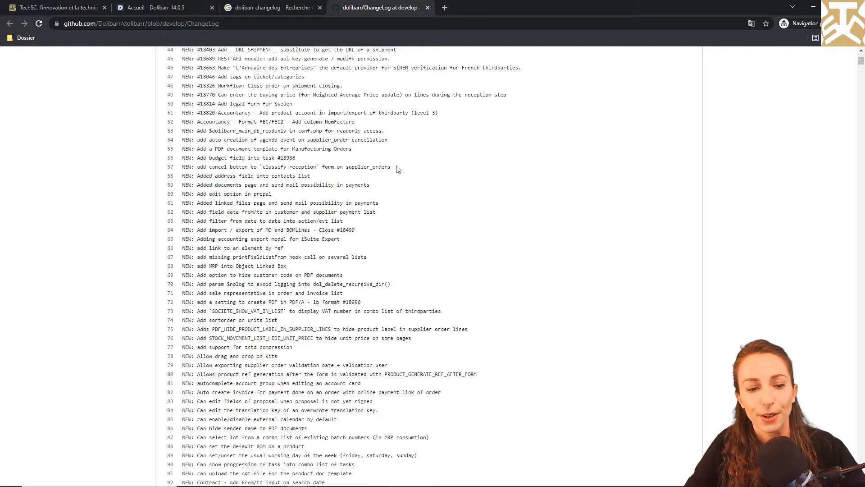
scroll(425, 185, "up", 4)
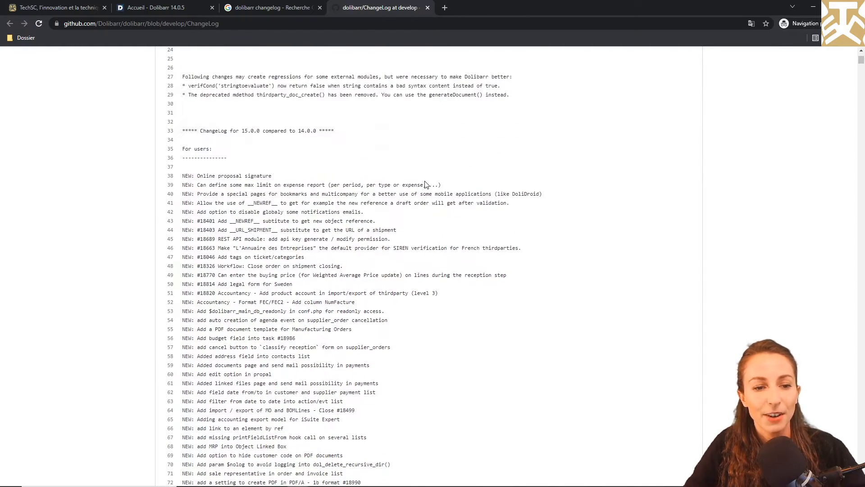
scroll(170, 168, "down", 6)
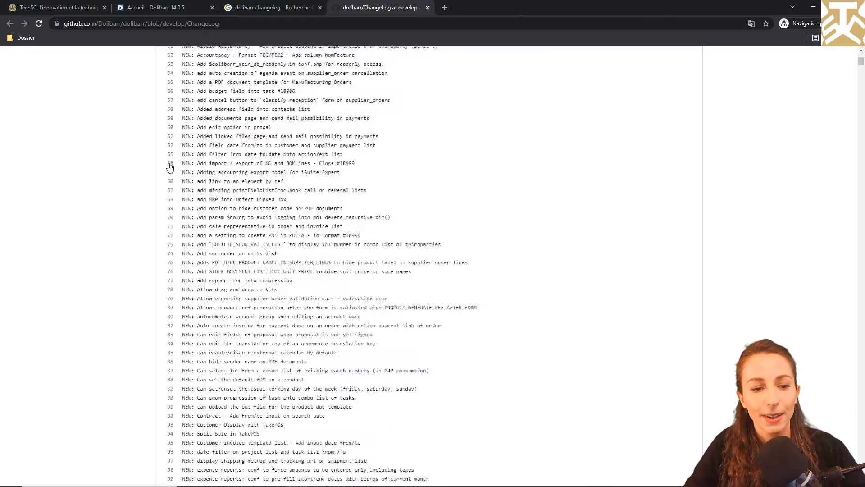
scroll(170, 168, "down", 16)
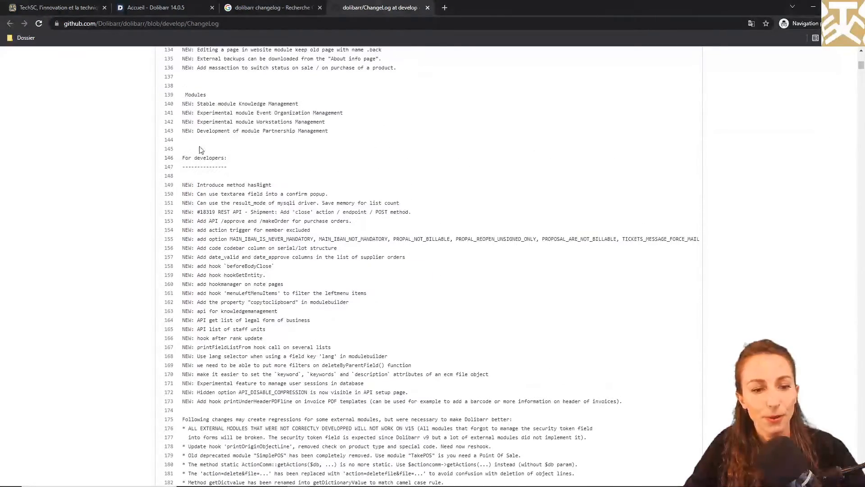
scroll(100, 202, "up", 9)
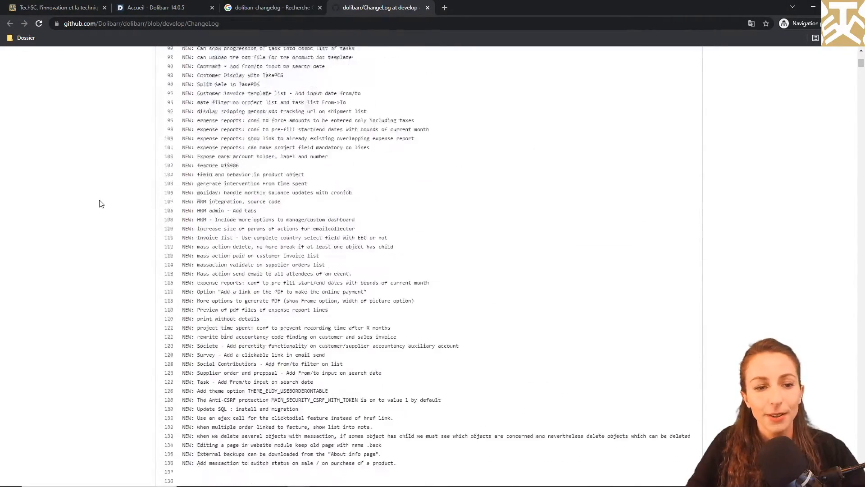
scroll(101, 202, "up", 9)
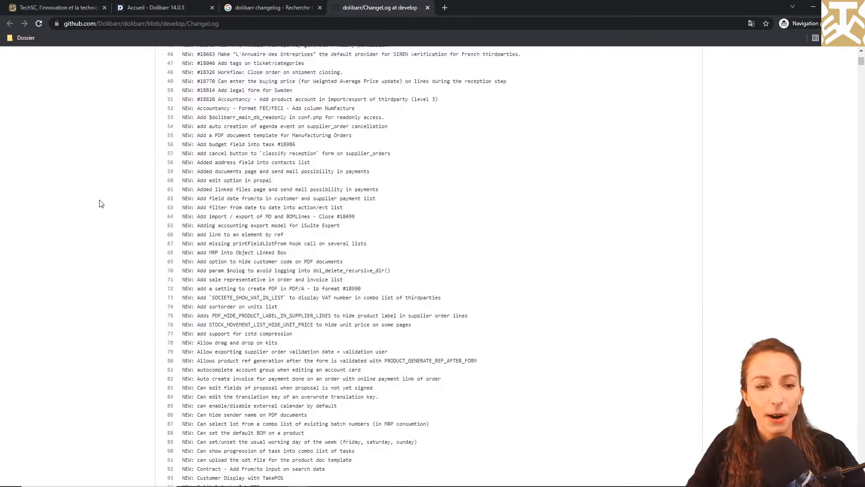
scroll(101, 204, "up", 4)
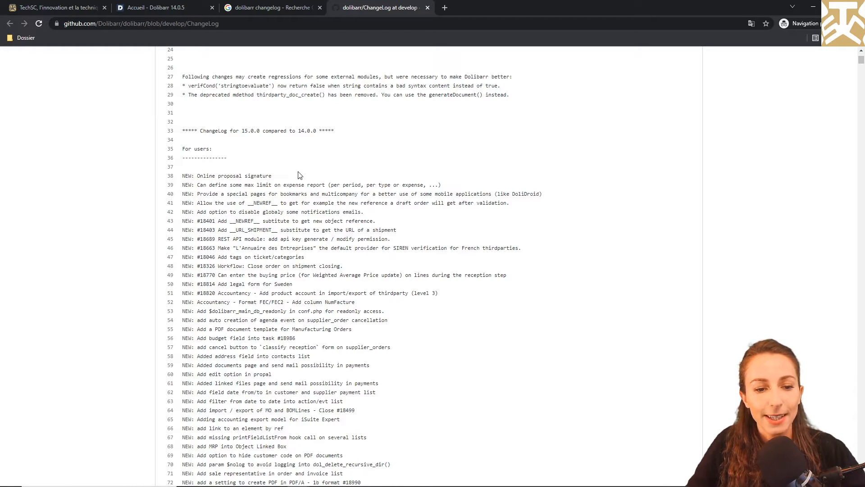
Highlight the Online proposal signature entry and the line 41 entry while reading.
left_click_drag(291, 176, 164, 170)
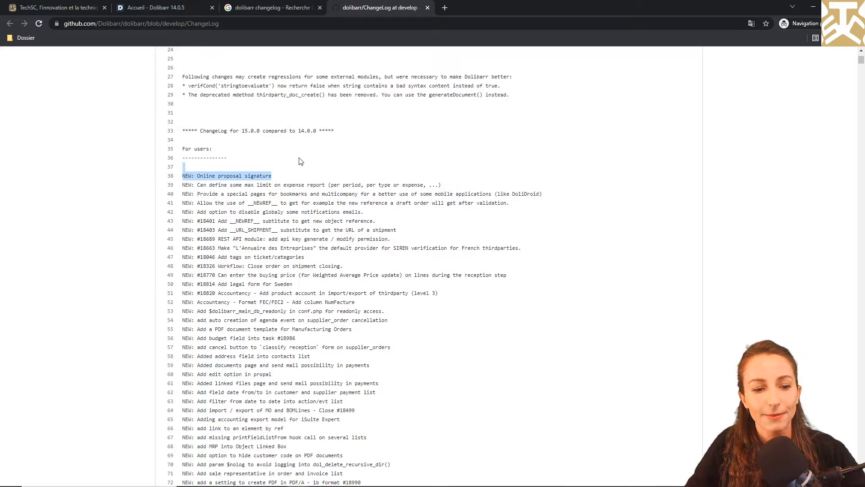
left_click(182, 206)
left_click_drag(181, 204, 320, 205)
left_click(320, 205)
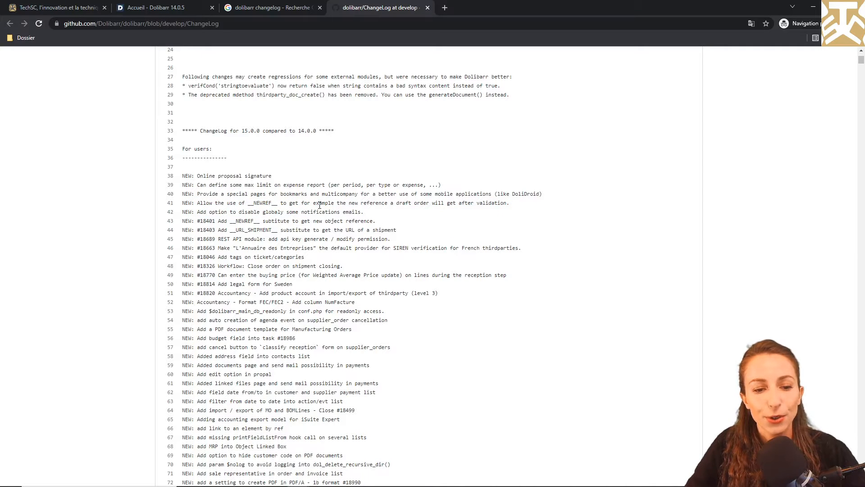
Scroll further through the 15.0.0 feature list, then open a new empty private tab.
scroll(320, 205, "down", 10)
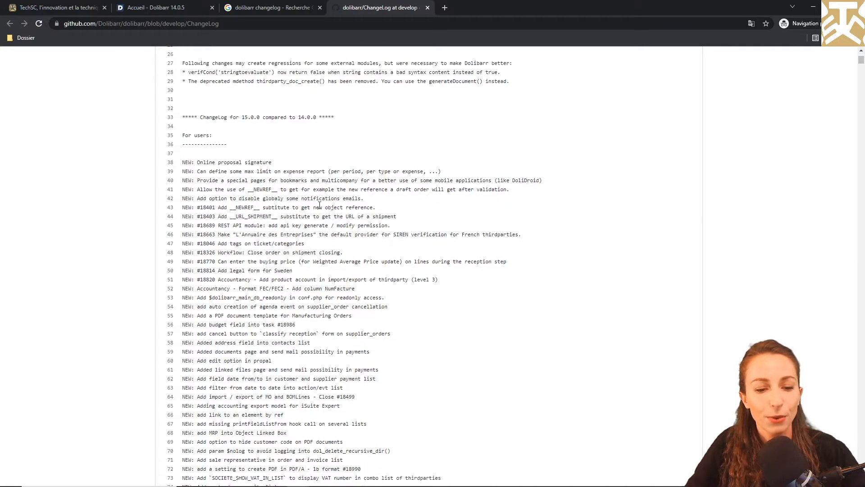
scroll(320, 205, "down", 3)
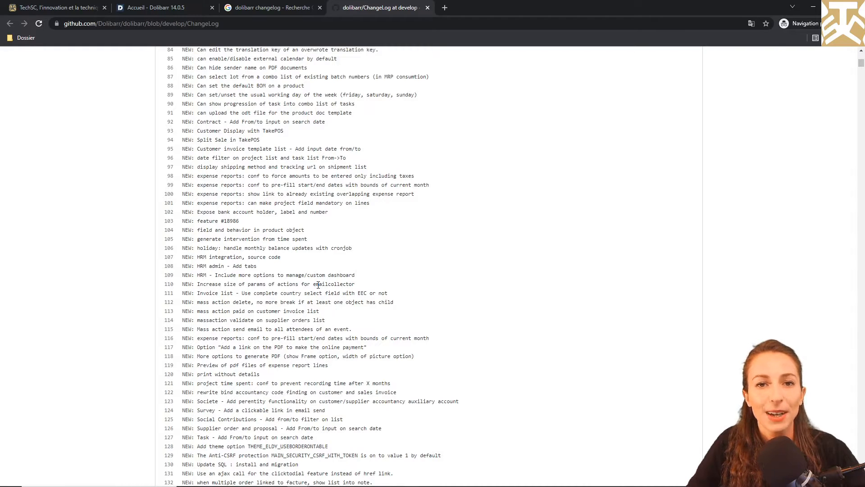
left_click(445, 9)
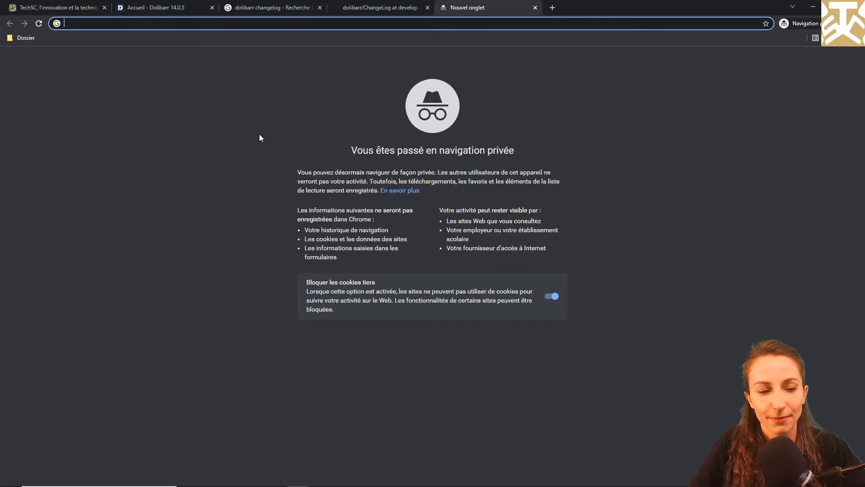
Search 'dolibarr' and go to the TÉLÉCHARGER page on dolibarr.org.
type("dolibarr")
key("Return")
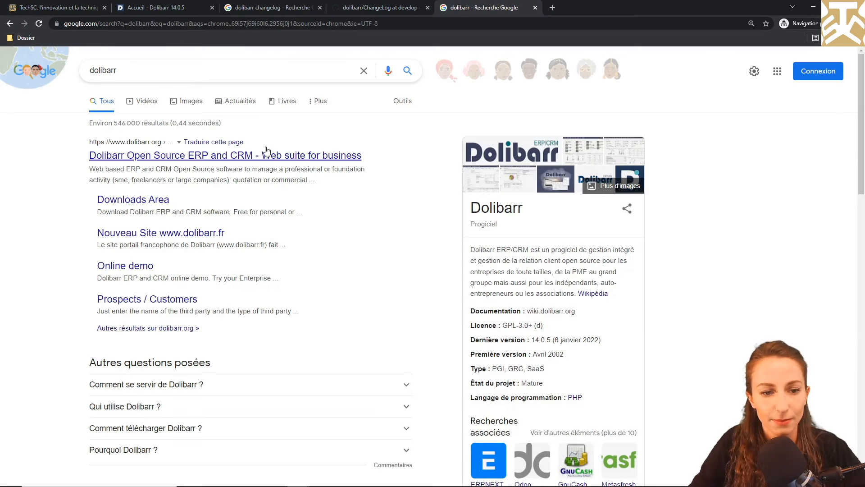
left_click(268, 154)
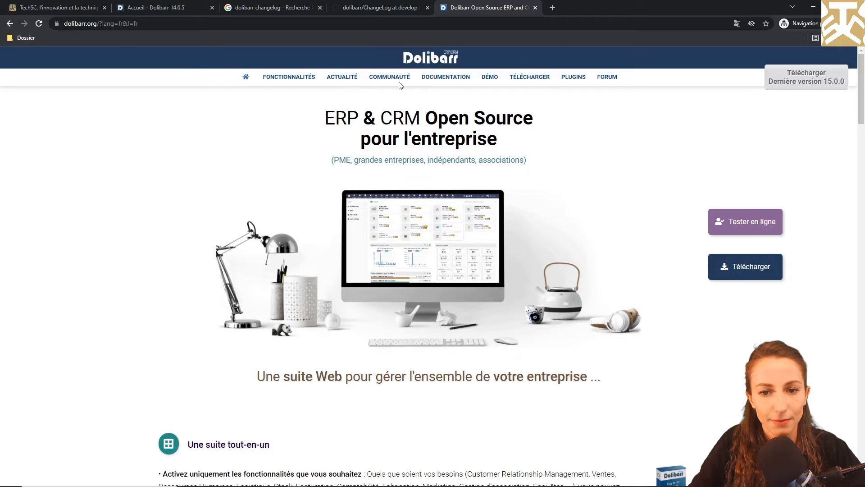
left_click(539, 74)
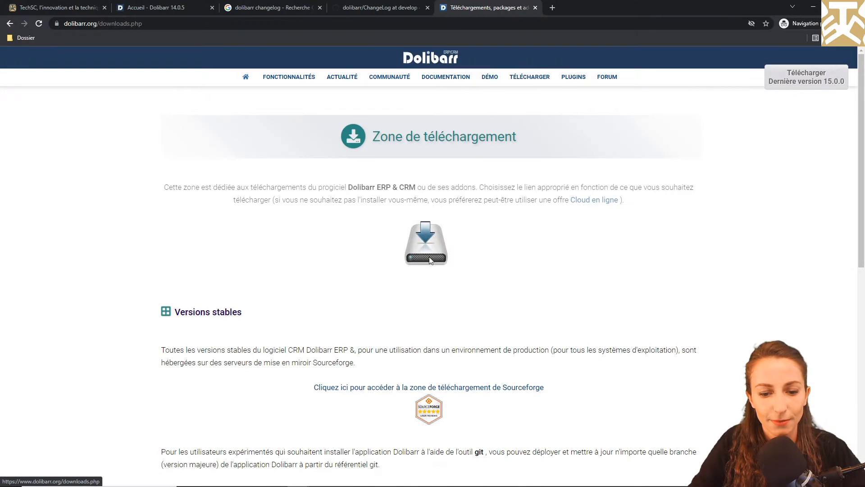
On SourceForge, decline cookies and open DoliWamp > 15.0.0, then bring up File Explorer's C: drive.
left_click(524, 388)
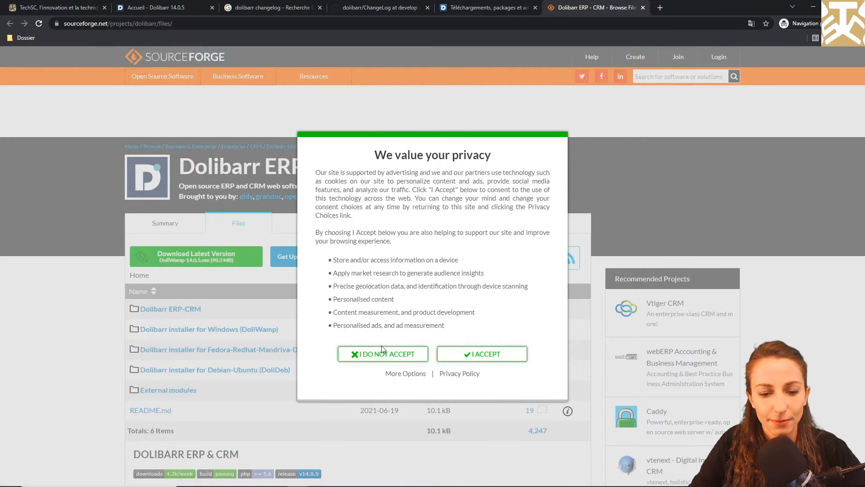
left_click(383, 353)
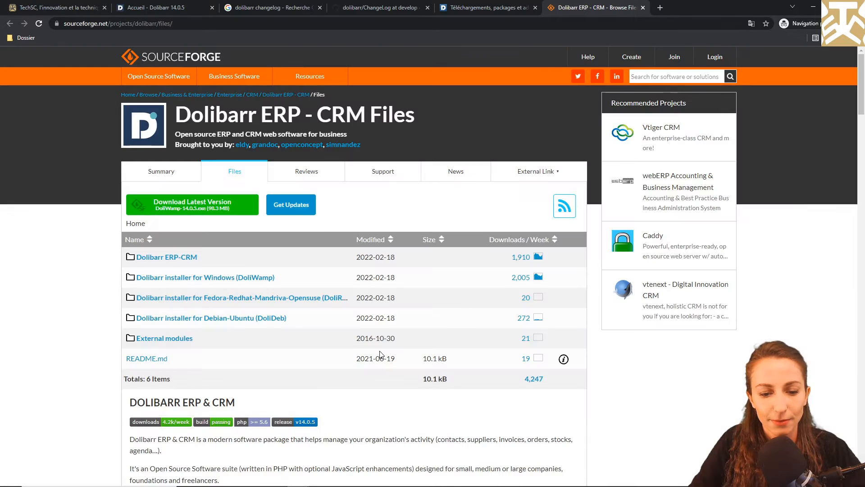
left_click(199, 281)
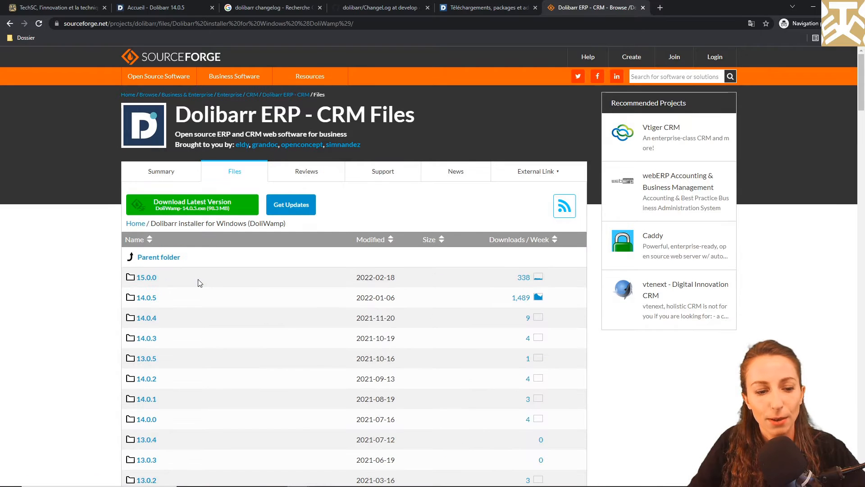
left_click(152, 278)
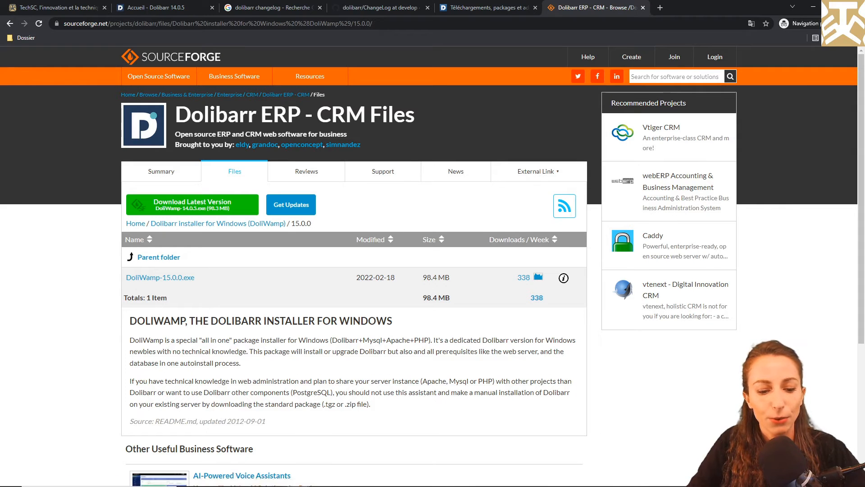
left_click(277, 477)
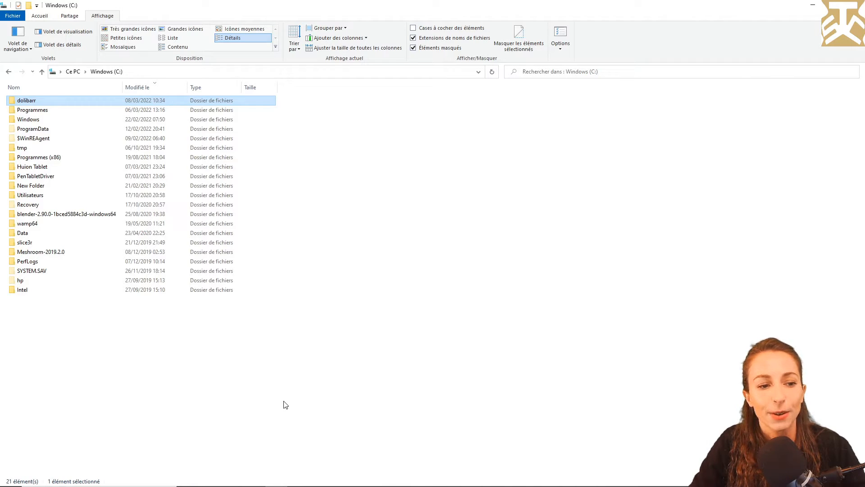
Delete the dolibarr folder from Windows (C:) with Supprimer and return to the SourceForge page.
left_click(286, 404)
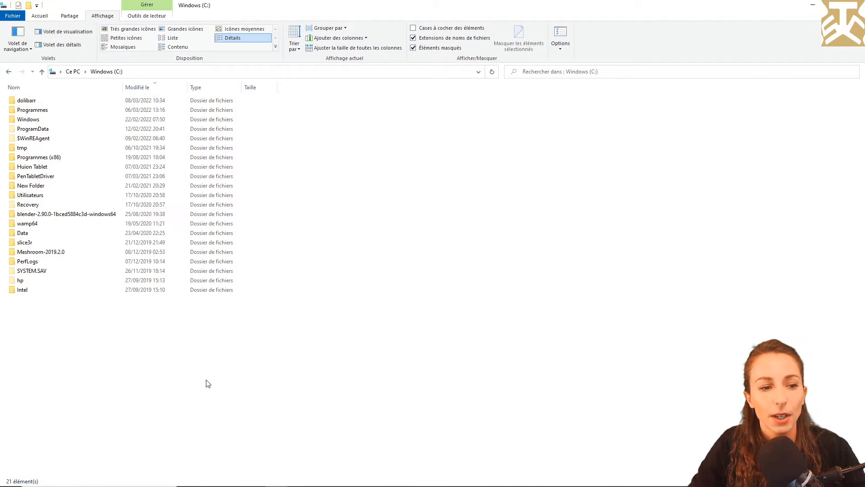
right_click(26, 102)
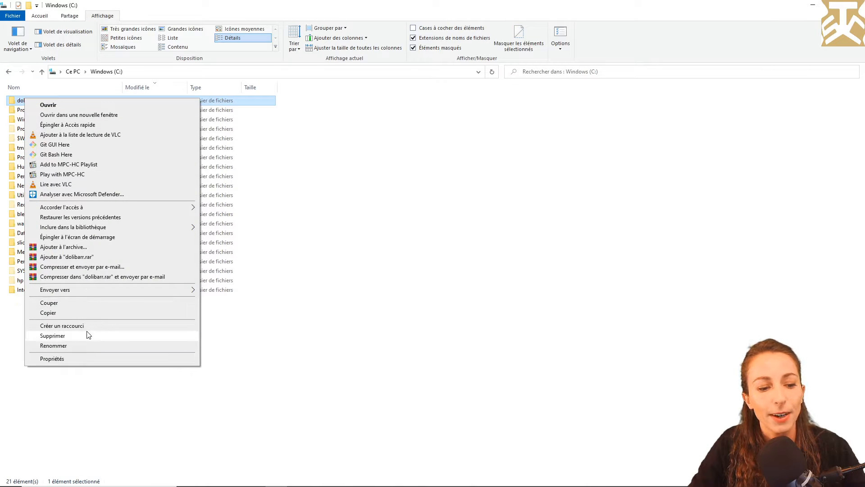
left_click(53, 335)
key("alt+Tab")
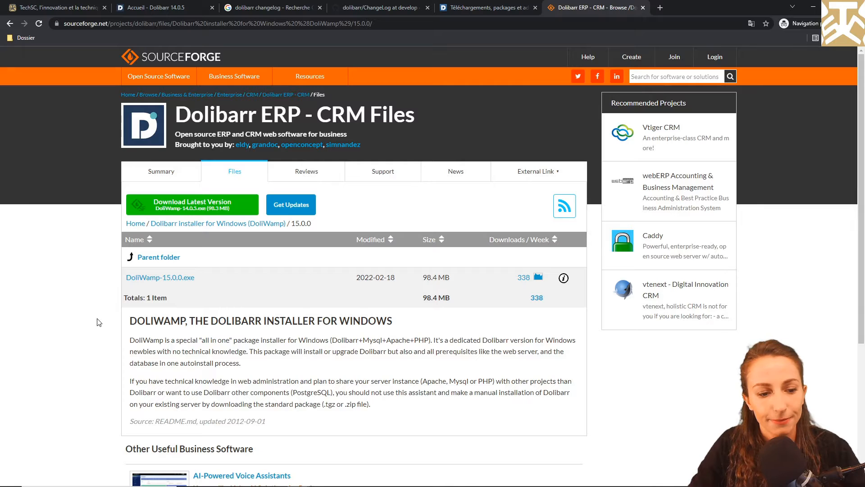
Download DoliWamp-15.0.0.exe and run it anyway past the SmartScreen warning.
left_click(138, 277)
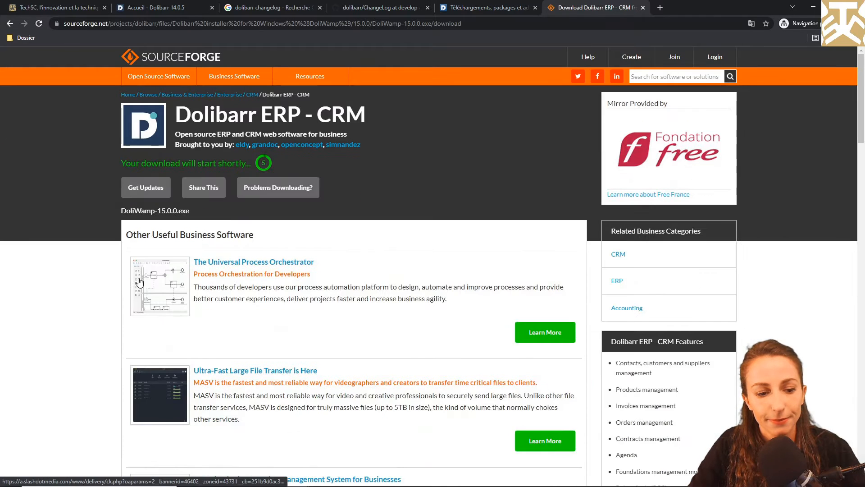
left_click(97, 473)
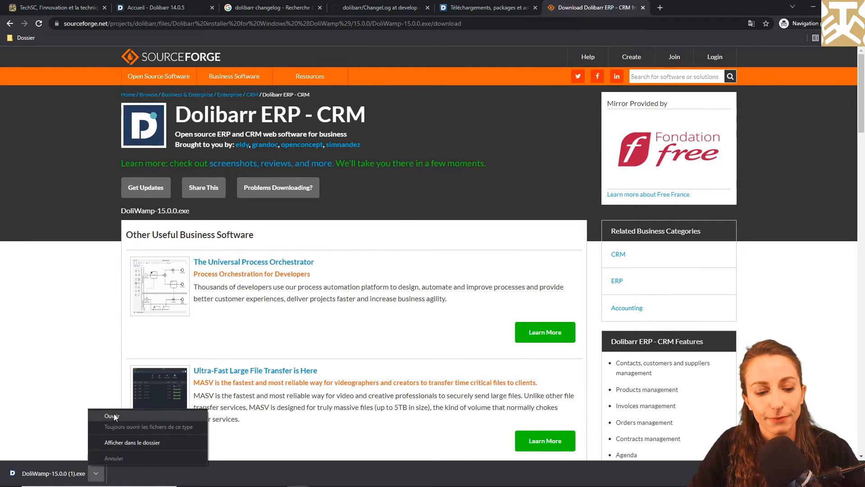
left_click(114, 414)
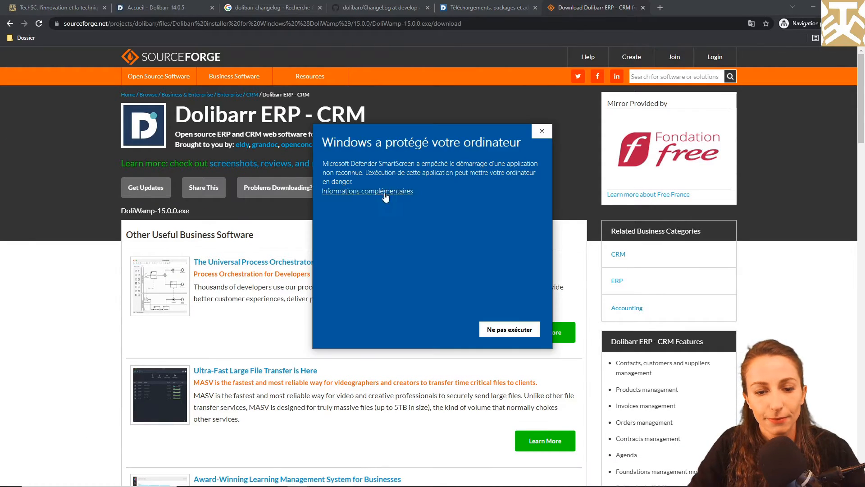
left_click(386, 196)
left_click(448, 332)
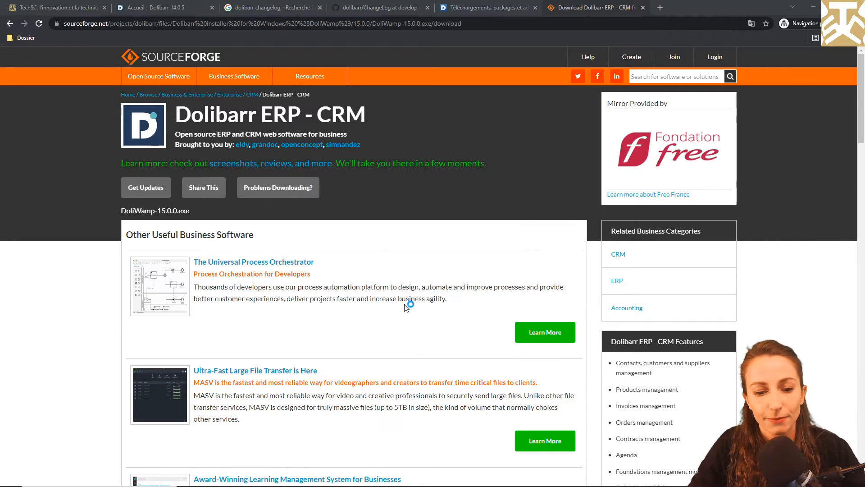
left_click(457, 335)
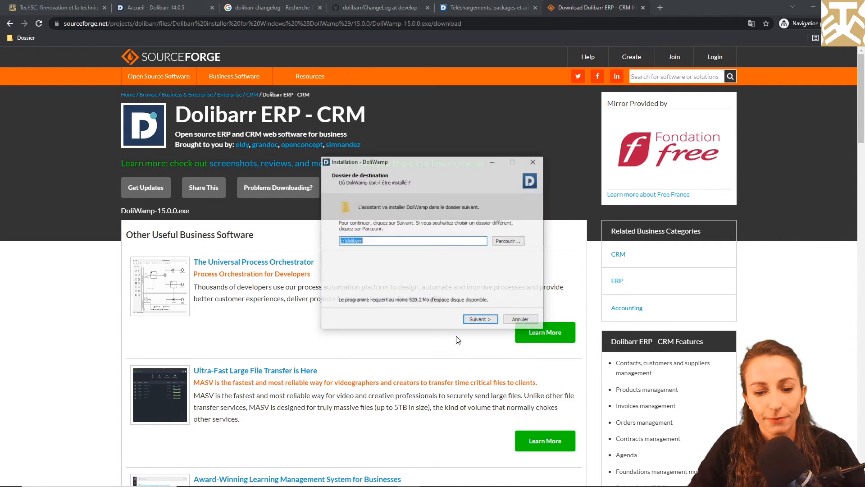
Install DoliWamp into c:\dolibarr and set a custom MySQL root password.
left_click(474, 319)
left_click(474, 320)
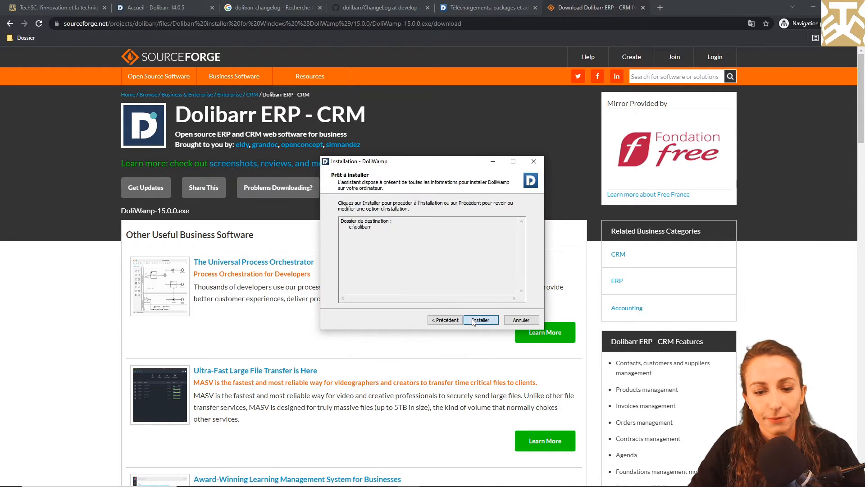
left_click(474, 320)
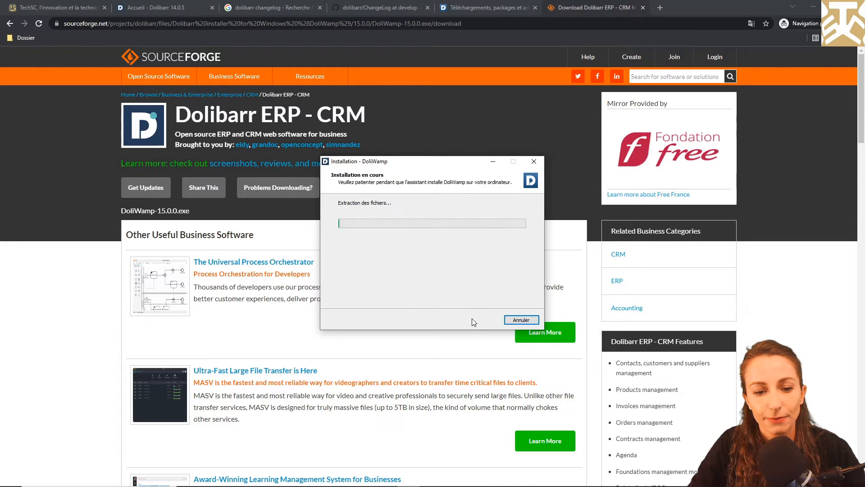
key("Tab")
key("Tab")
key("Tab")
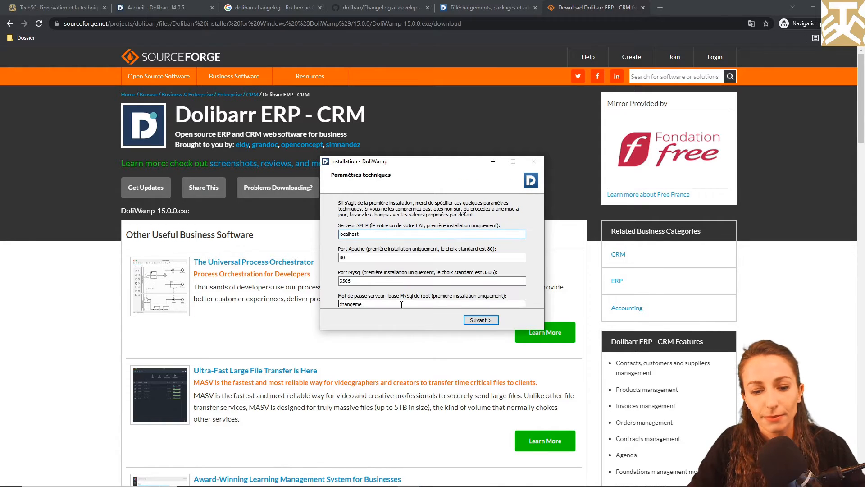
type("admin")
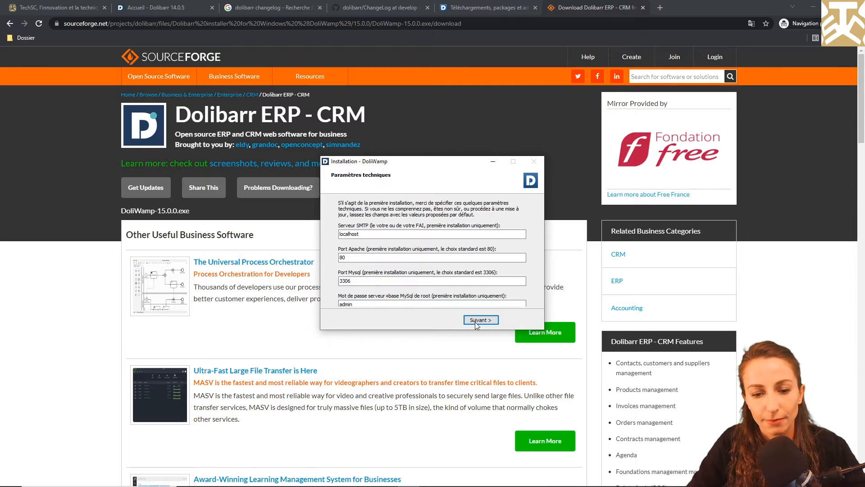
left_click(476, 321)
Confirm starting the servers and finish setup with Lancer Dolibarr unchecked.
left_click(456, 279)
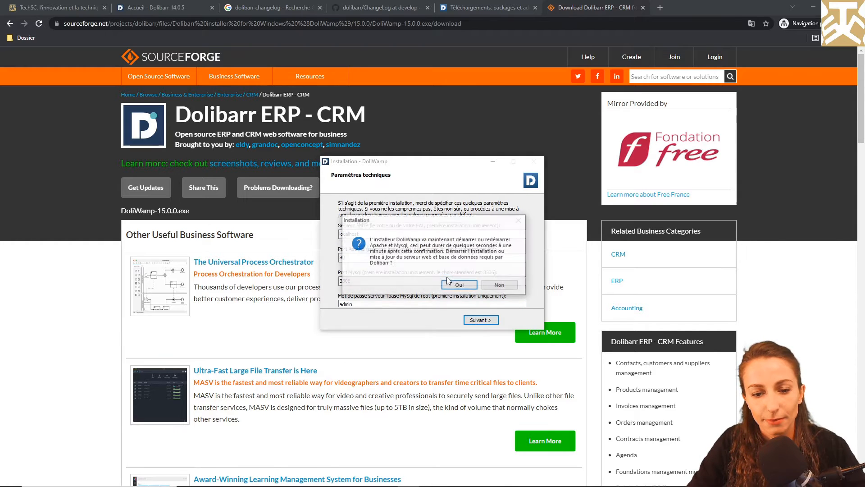
left_click(453, 283)
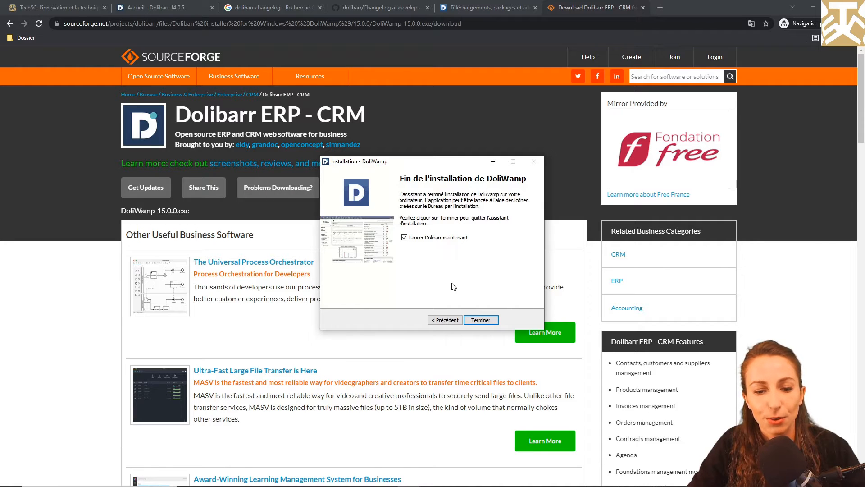
left_click(404, 238)
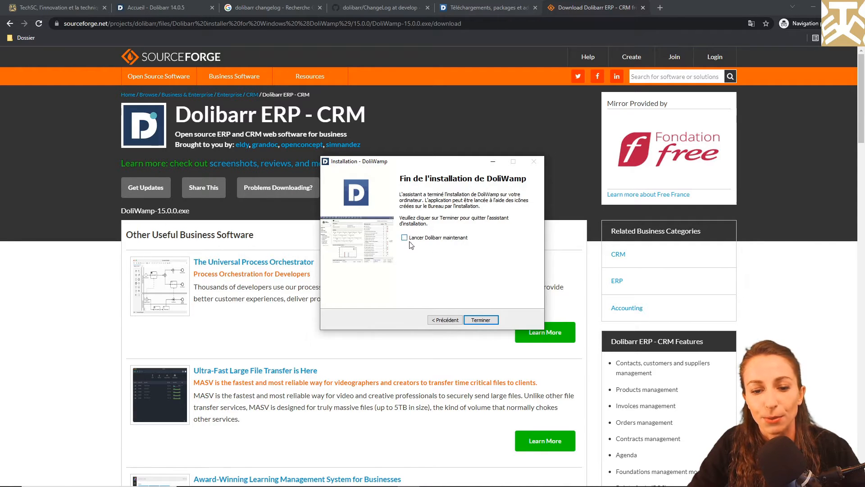
left_click(481, 319)
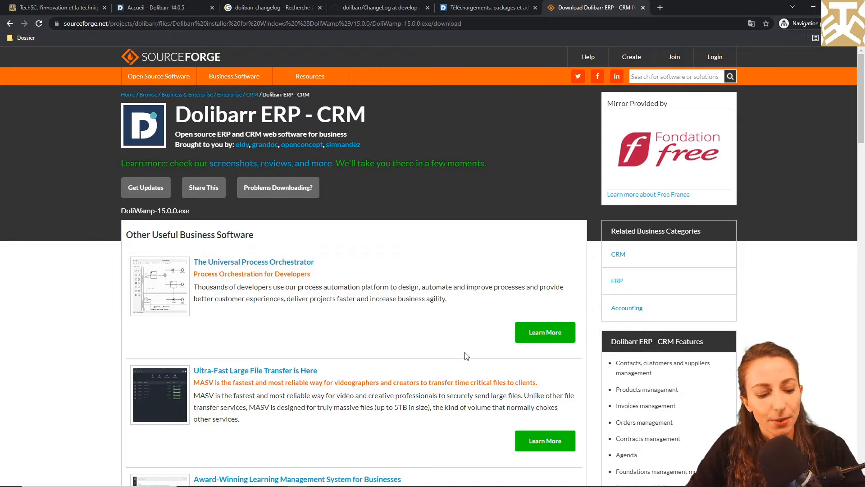
Navigate File Explorer to C:\dolibarr\www\dolibarr\htdocs\install.
key("alt+Tab")
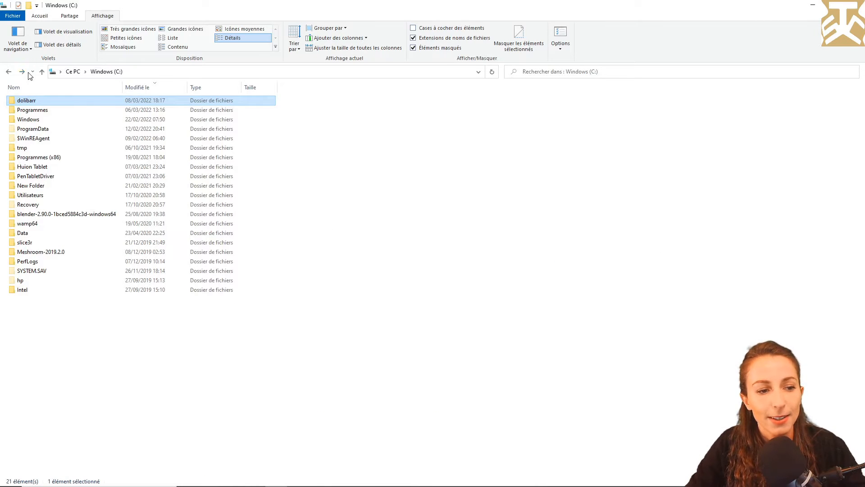
double_click(46, 100)
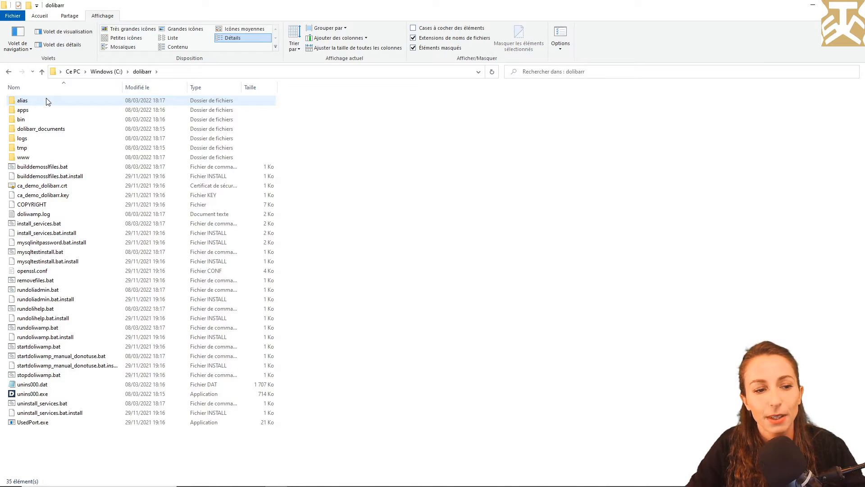
double_click(38, 160)
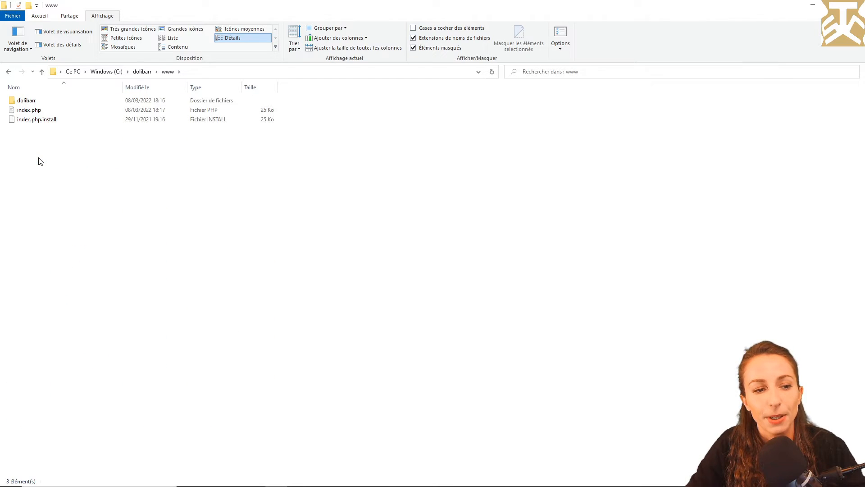
double_click(40, 100)
double_click(25, 119)
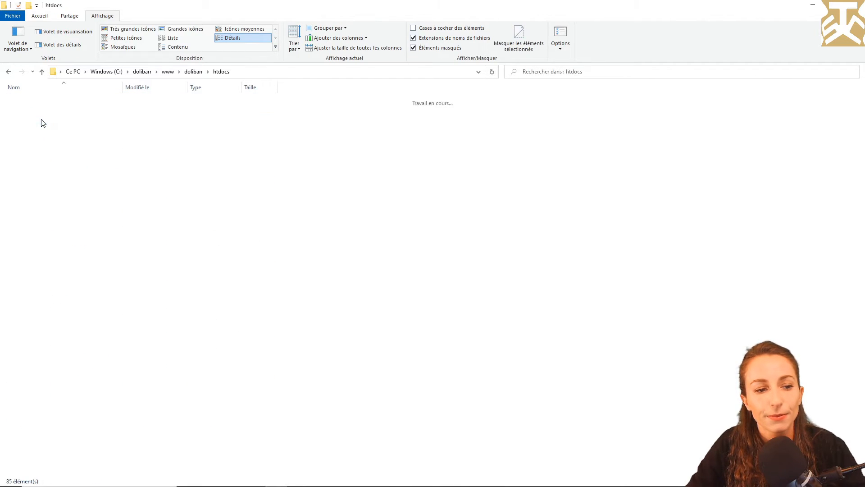
scroll(43, 125, "down", 4)
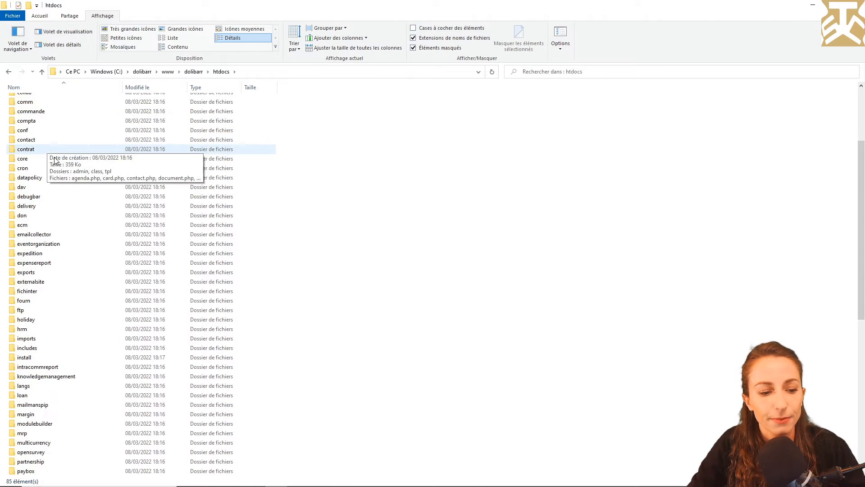
double_click(62, 357)
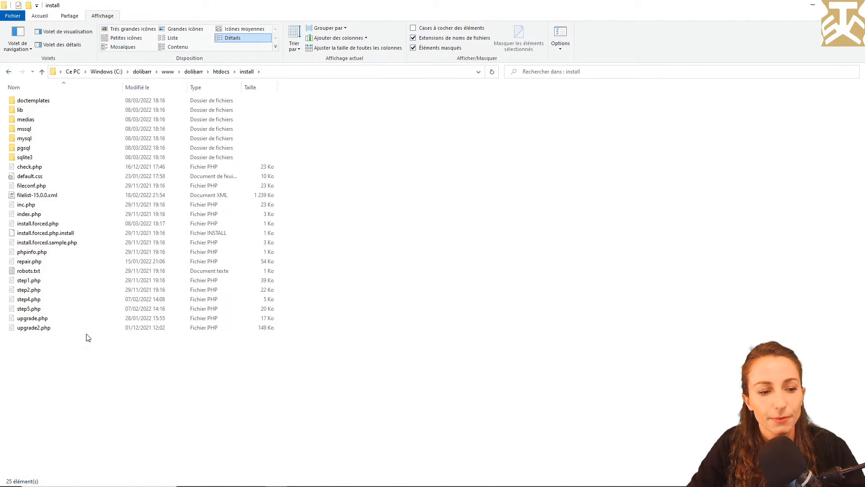
In install.forced.php, replace the 2 on line 9 ($force_install_noedit) with 1 and save.
double_click(60, 224)
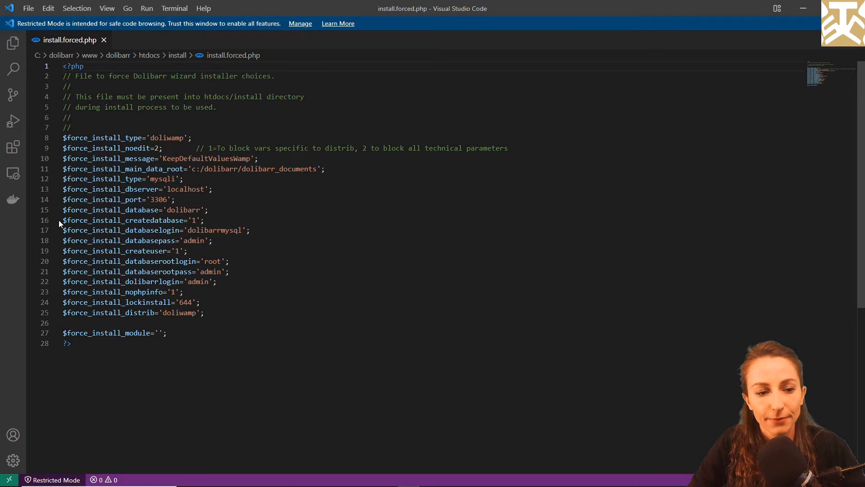
double_click(156, 149)
type("1")
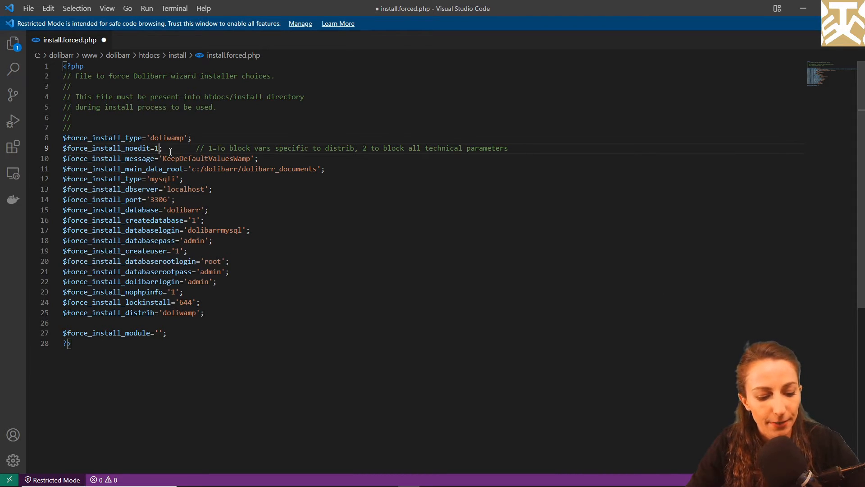
key("ctrl+s")
key("ctrl+Home")
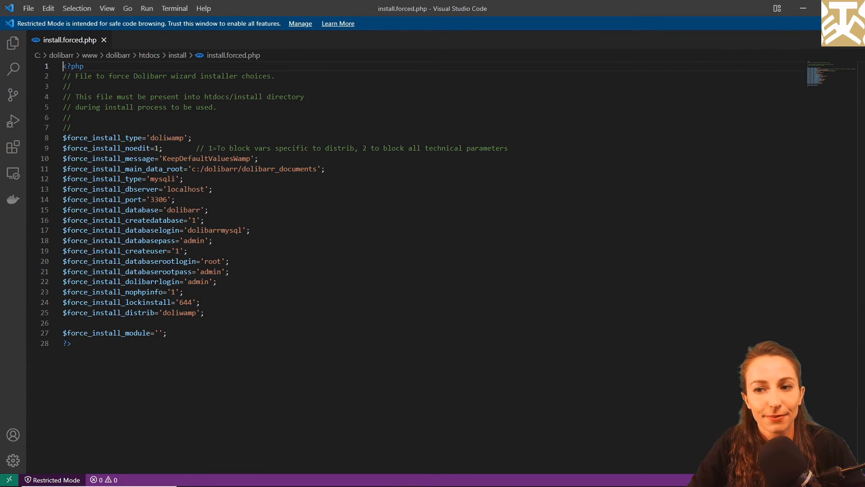
key("alt+Tab")
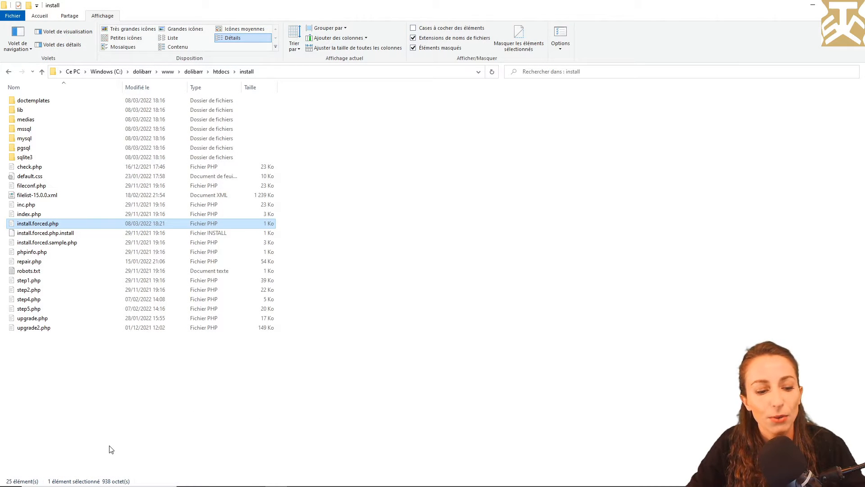
Launch Dolibarr ERP-CRM from Windows search and start the suggested first-installation mode.
left_click(70, 477)
type("doli")
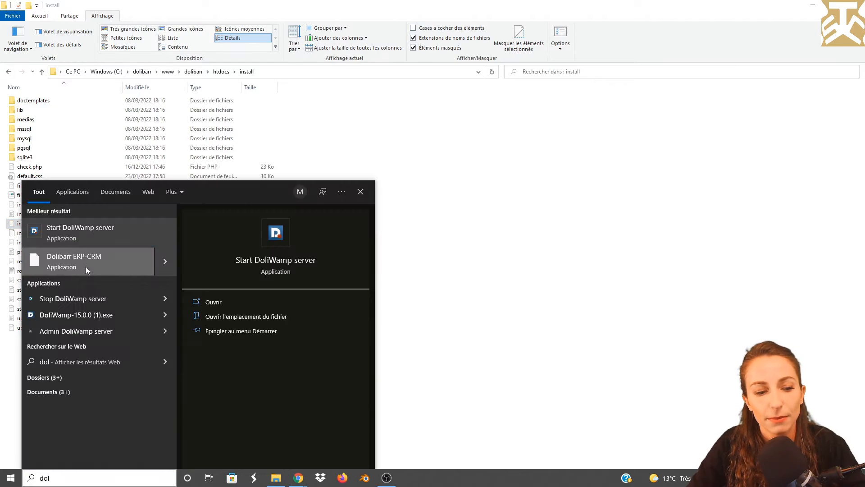
left_click(86, 267)
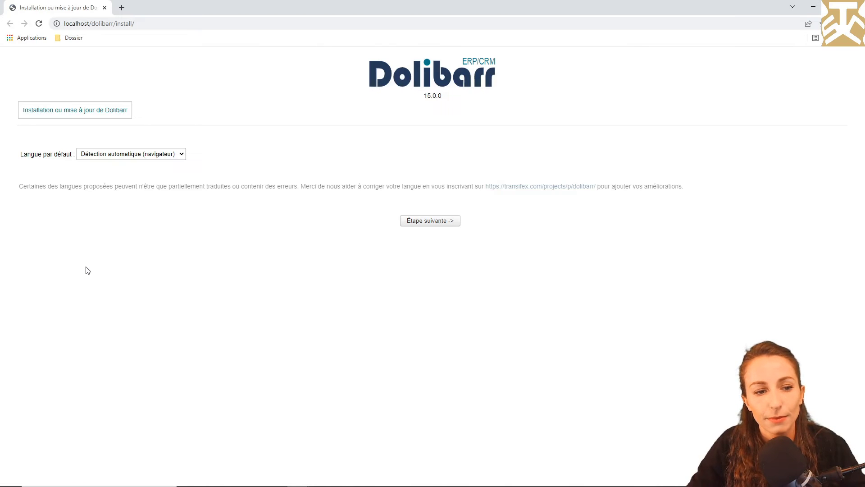
left_click(434, 223)
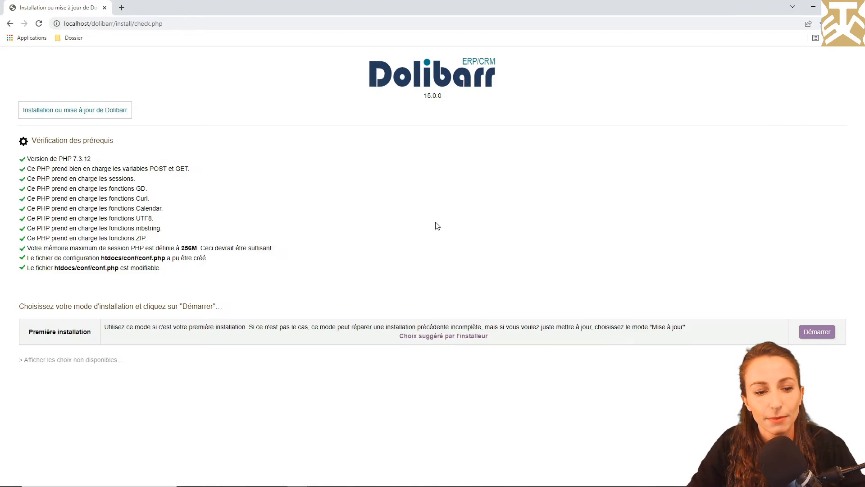
left_click(818, 333)
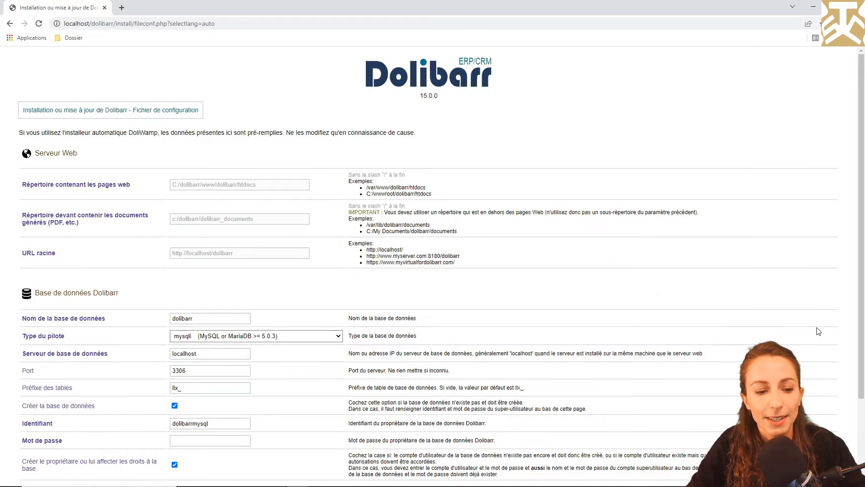
Set the table prefix to y2lv_, enter the database owner password, and submit the form.
scroll(294, 369, "down", 2)
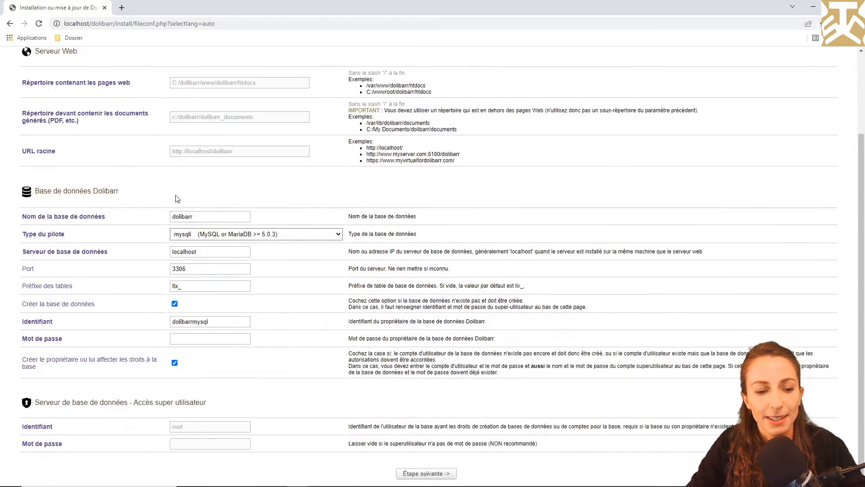
left_click(209, 290)
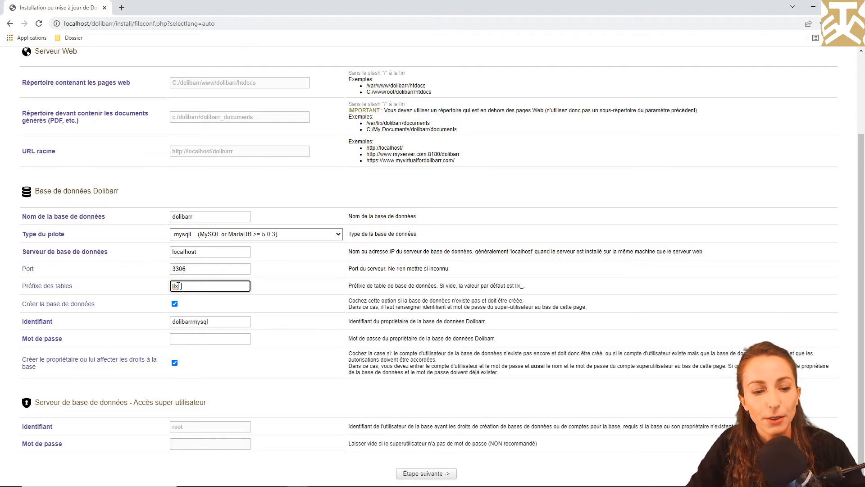
left_click_drag(179, 285, 169, 287)
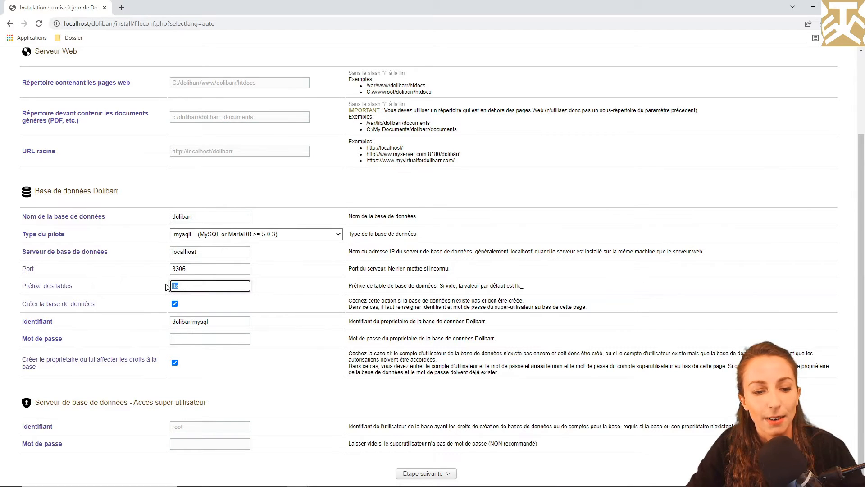
key("BackSpace")
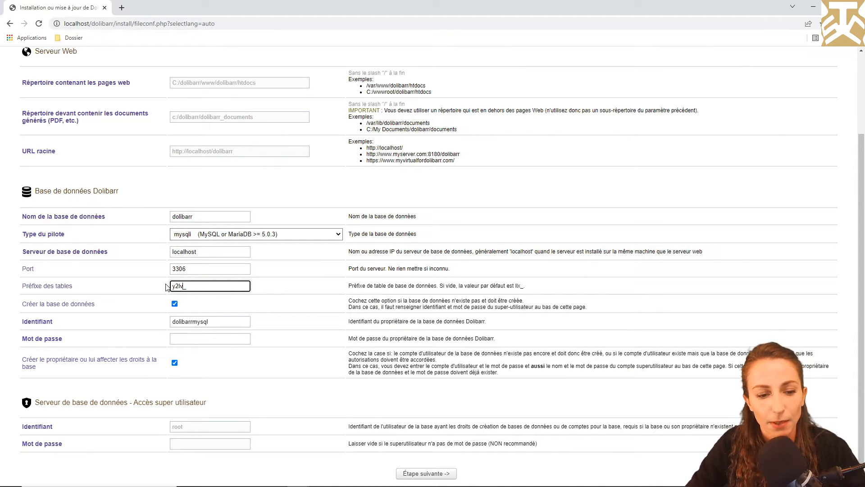
left_click(182, 344)
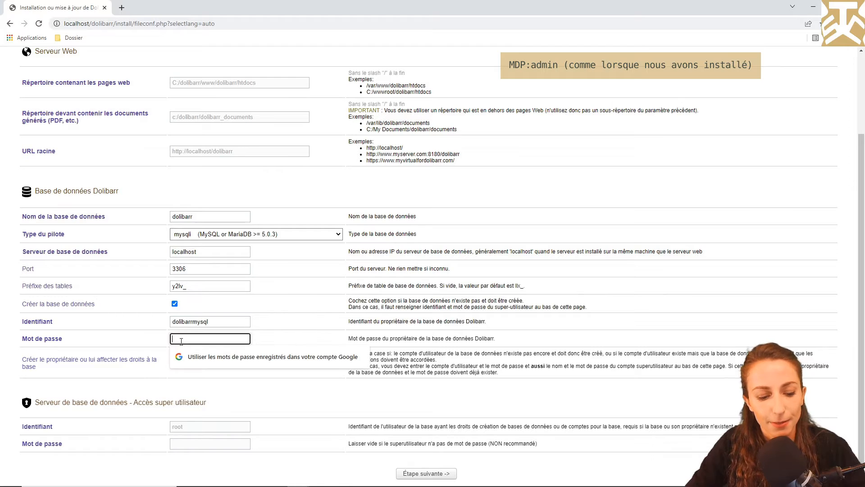
type("admin")
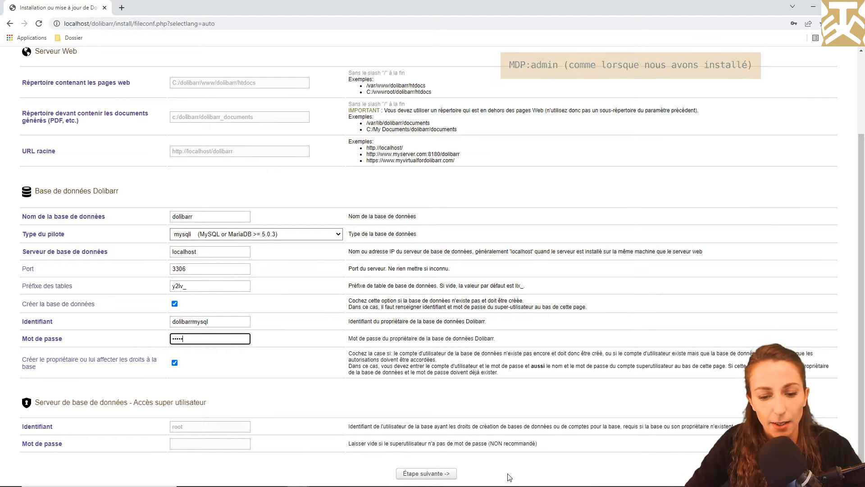
left_click(426, 474)
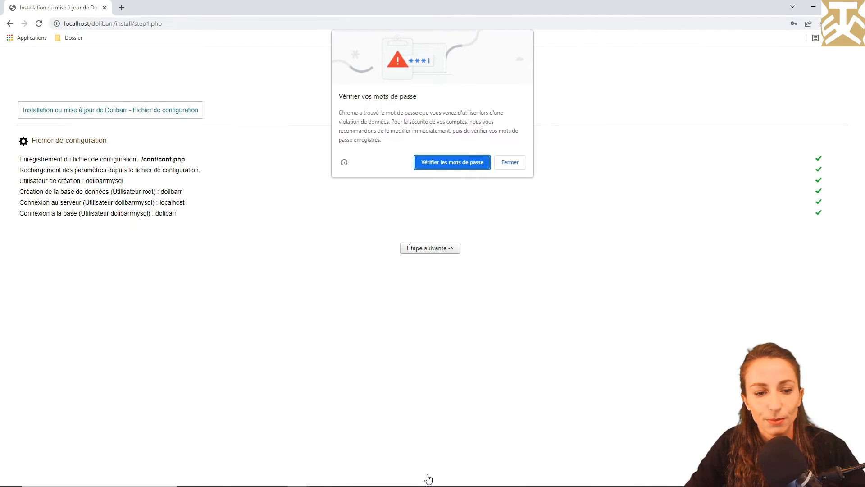
Dismiss Chrome's password popups and continue through the database creation step.
left_click(511, 165)
left_click(806, 170)
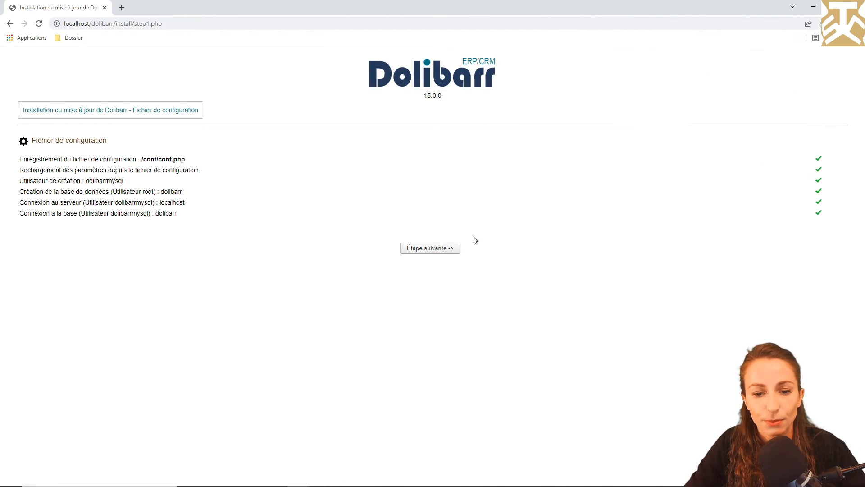
left_click(449, 249)
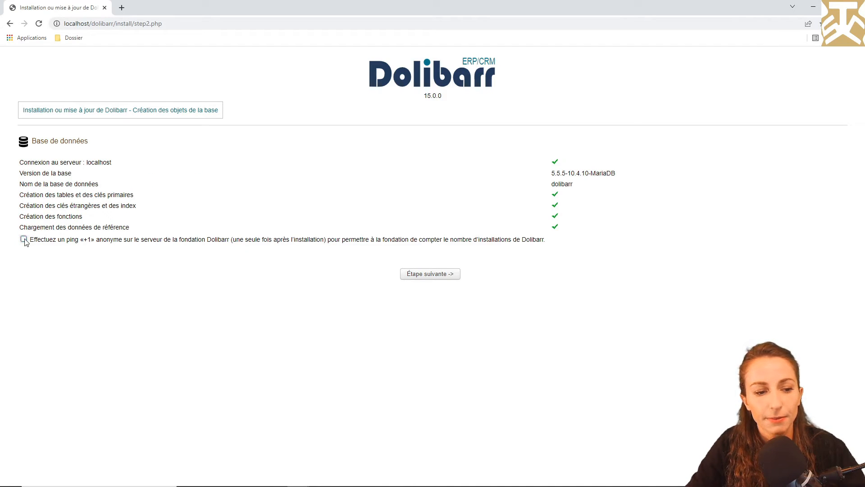
left_click(407, 276)
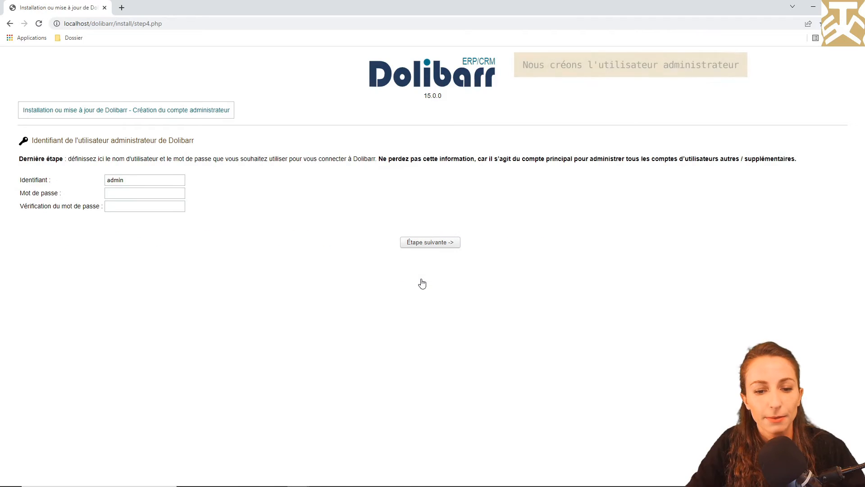
Enter and confirm the admin account password, then complete the installation.
left_click(122, 192)
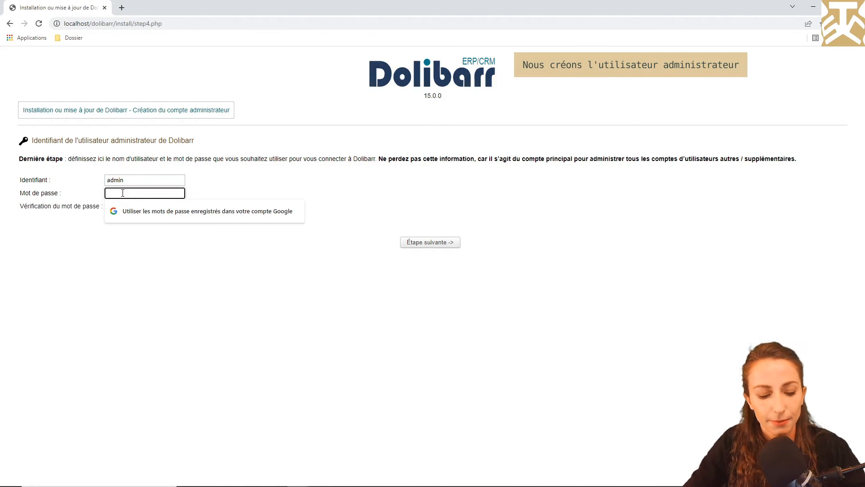
type("••••••")
key("Tab")
type("••••••")
left_click(411, 243)
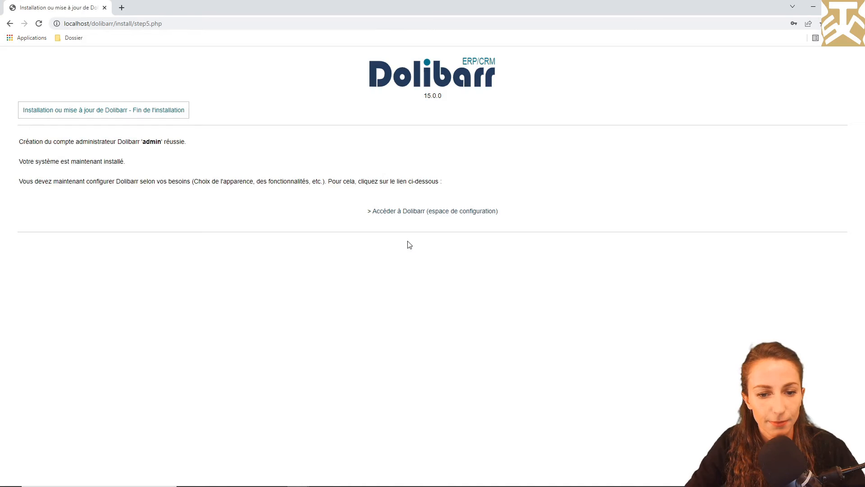
left_click(413, 215)
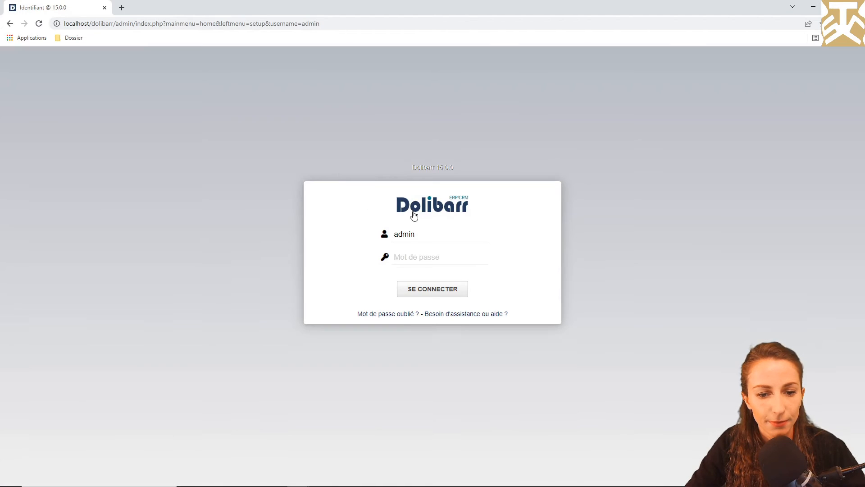
Sign in to Dolibarr 15.0.0 as admin with the admin password to reach the Configuration setup page.
type("••••••")
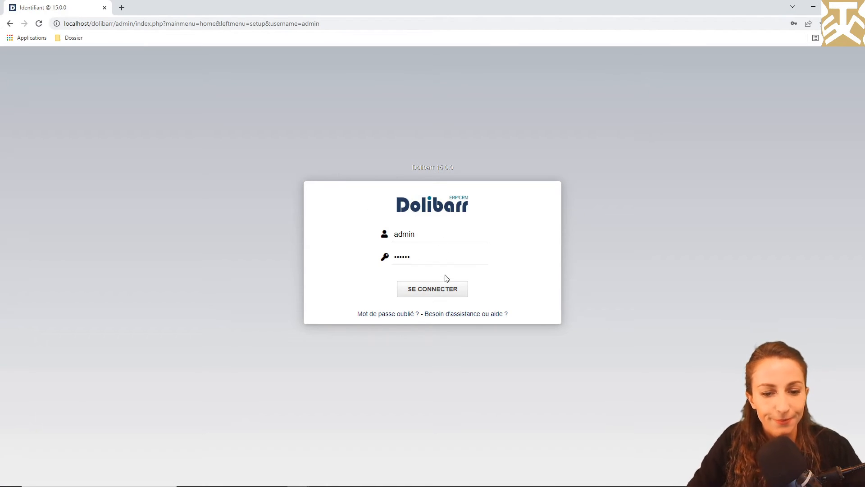
left_click(443, 288)
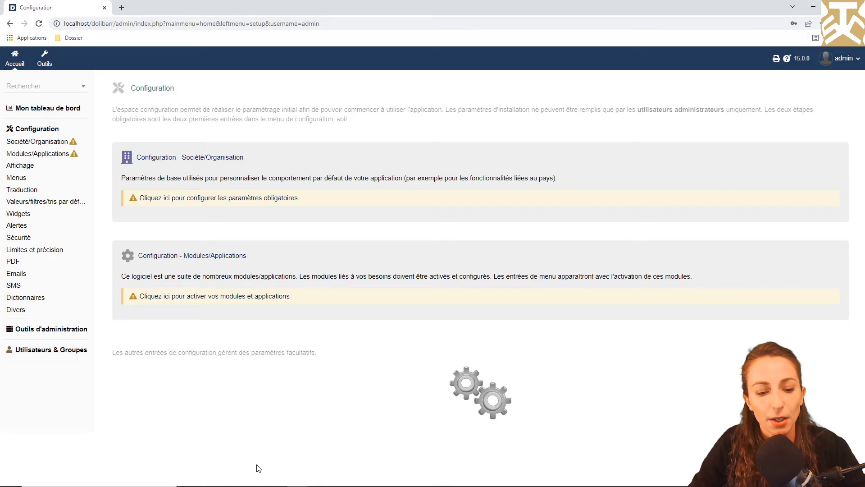
key("alt+Tab")
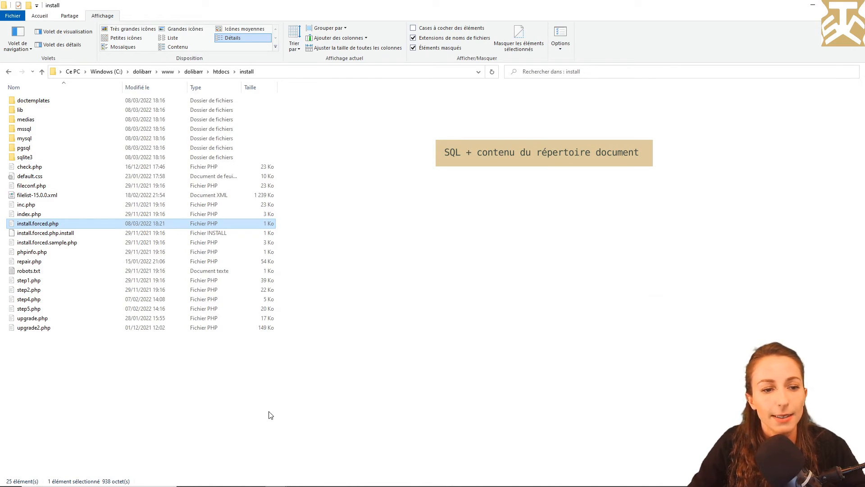
Paste the backed-up documents and monfichiersauvegarde.sql into dolibarr_documents, replacing same-named files.
left_click(142, 71)
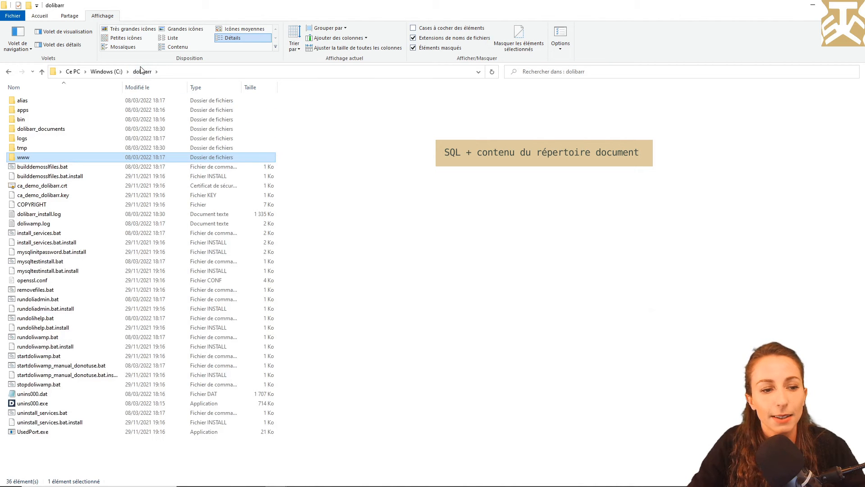
double_click(46, 132)
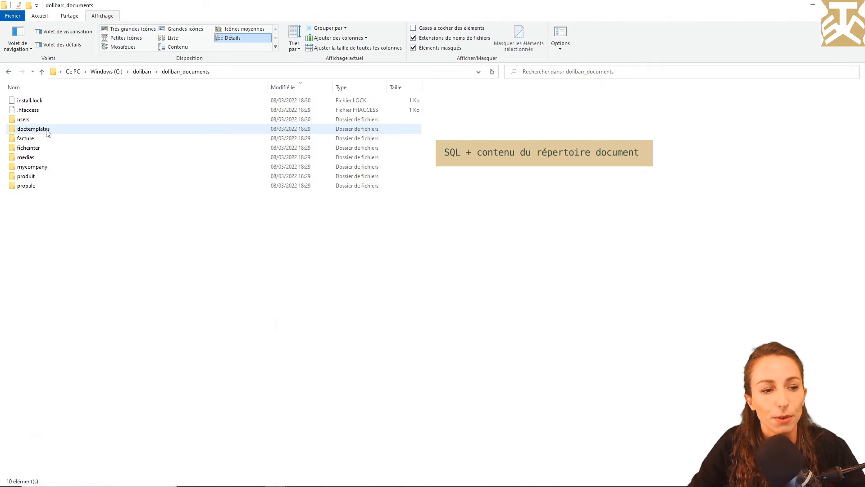
key("ctrl+v")
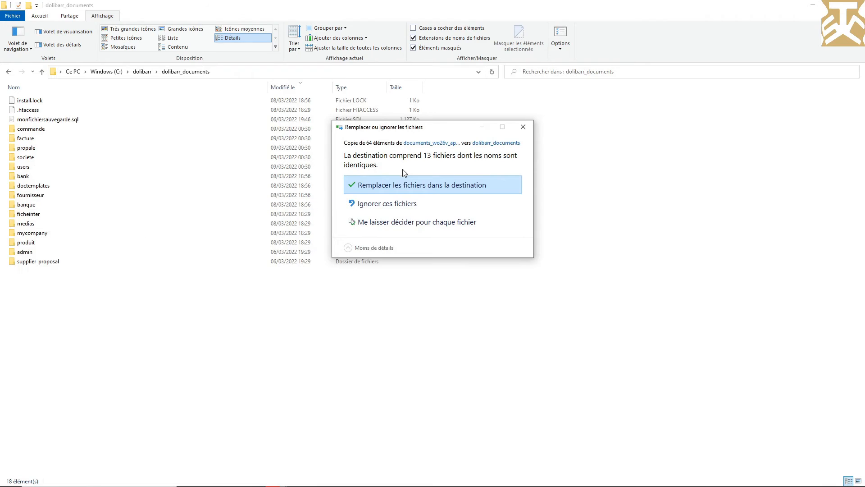
left_click(398, 181)
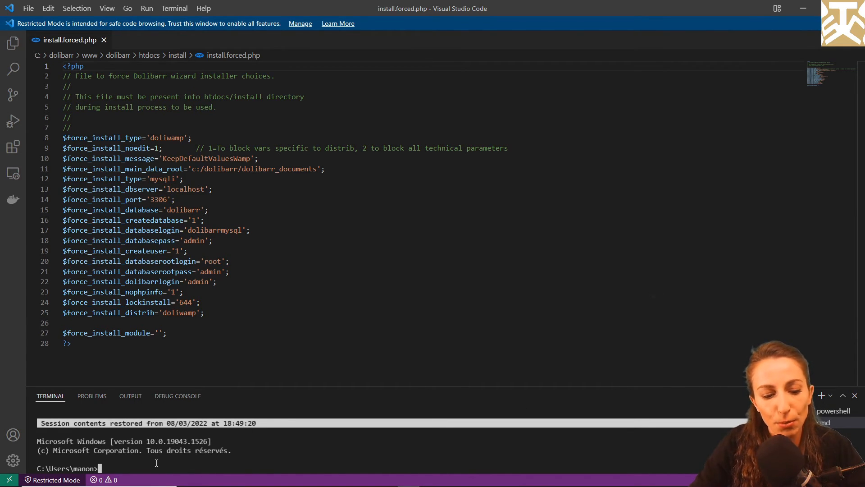
Run the mysql import of monfichiersauvegarde.sql from dolibarr_documents; it fails with ERROR 1005 on y2lv_accounting_account.
type("cd ../../dolibarr/dolibarr_documents")
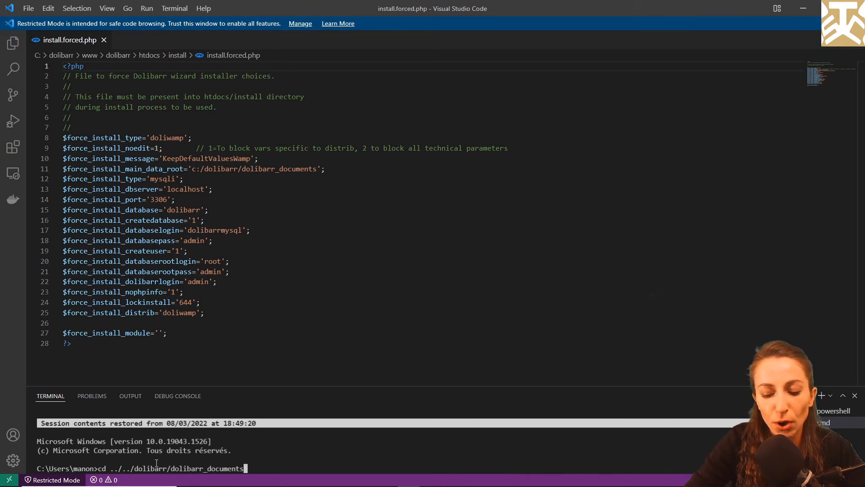
key("Return")
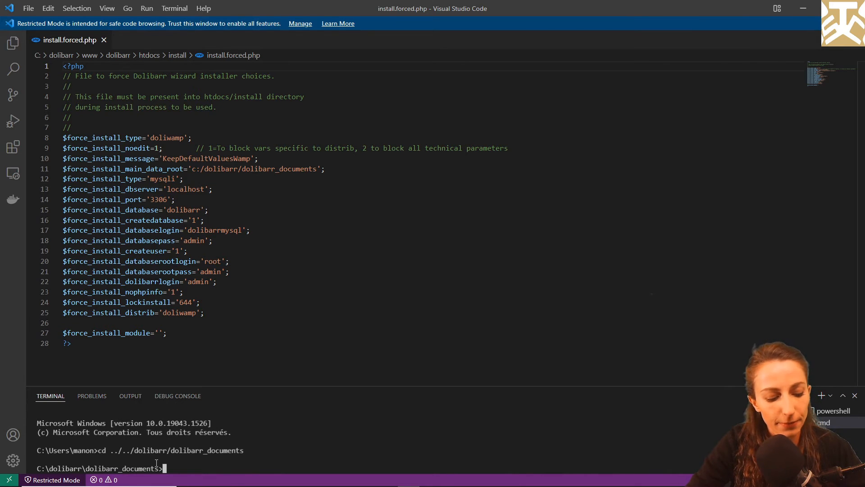
type("c:/dolibarr/bin/mariadb/mariadb10.4.10/bin/mysql dolibarr -h localhost -P 3306 -u dolibarrmysql -padmin < monfichiersauvegarde.sql")
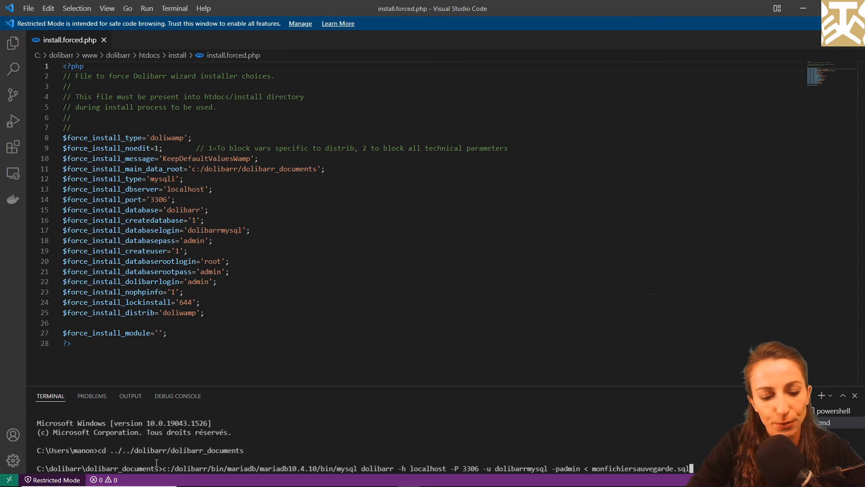
key("Return")
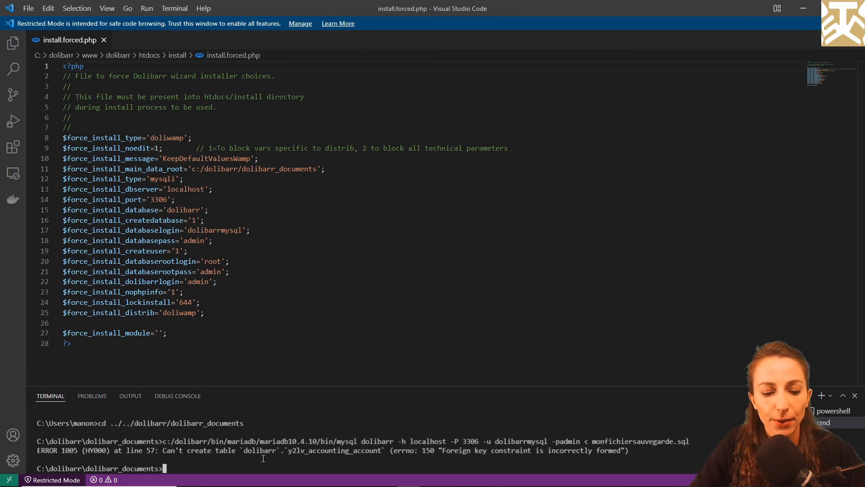
left_click_drag(288, 450, 381, 451)
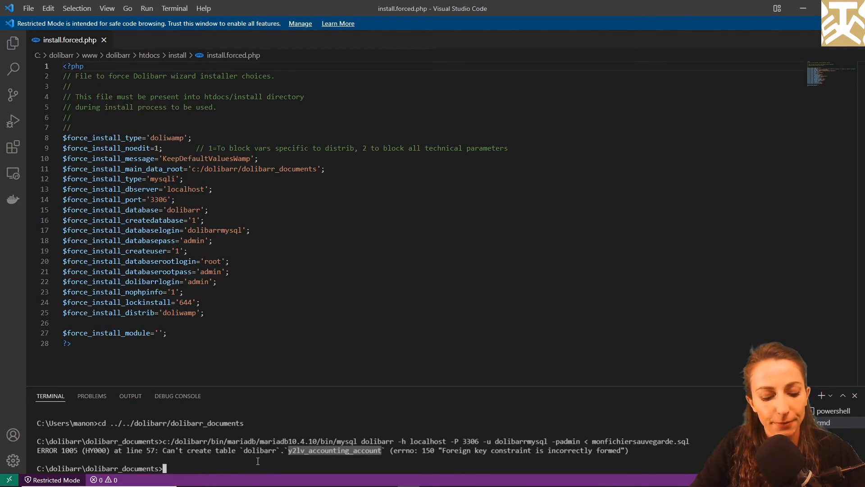
key("alt+Tab")
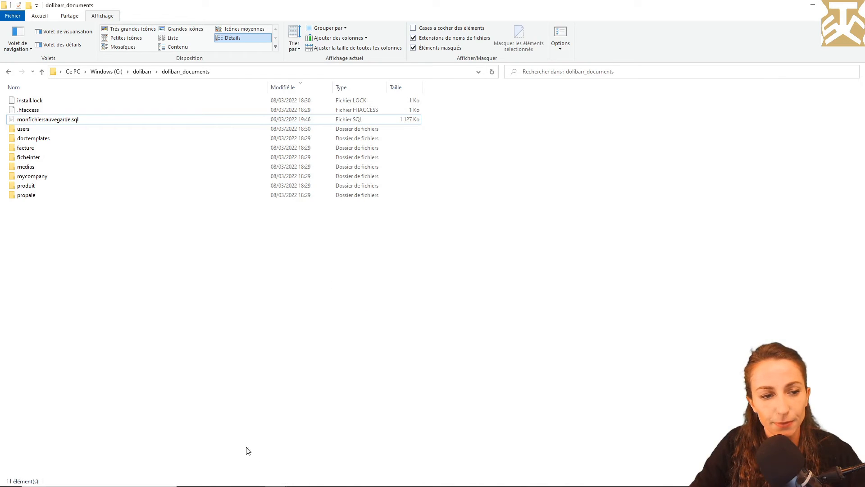
Delete the y2lv_accounting_account table section and its leftover blank lines from monfichiersauvegarde.sql.
double_click(72, 120)
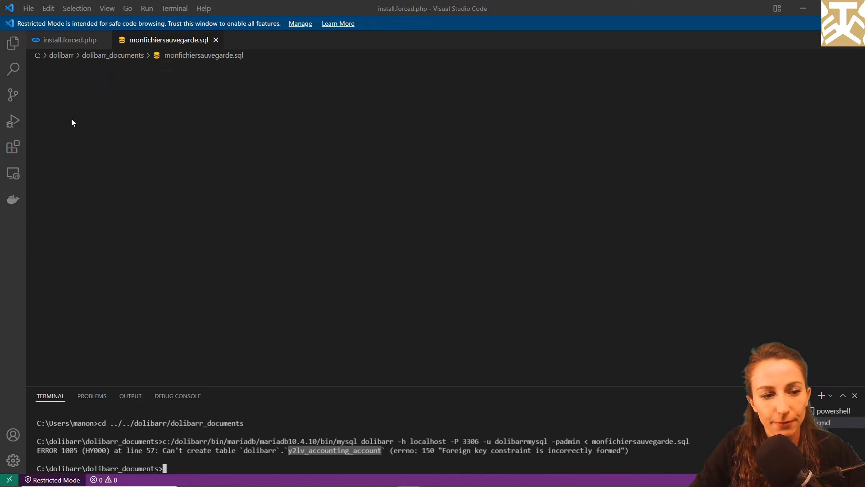
scroll(72, 121, "down", 10)
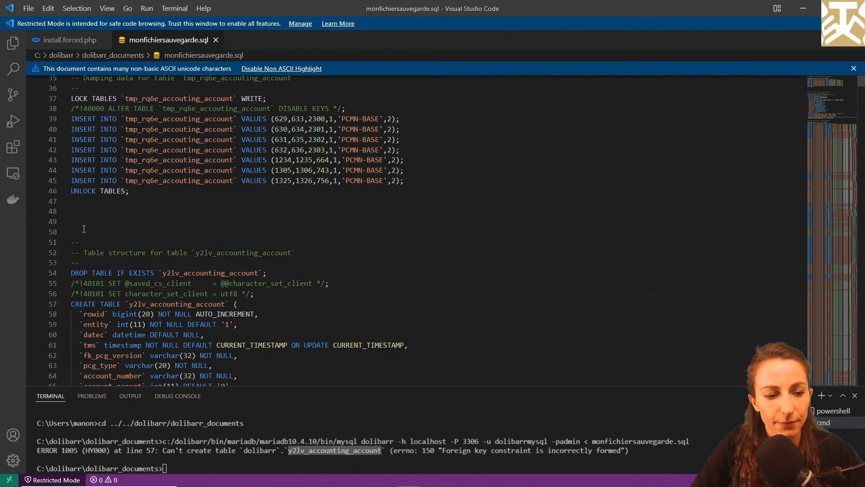
left_click_drag(72, 242, 160, 148)
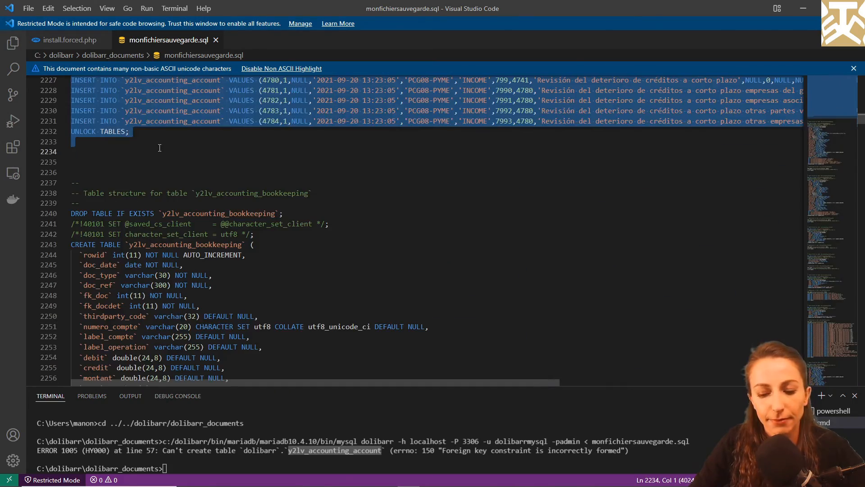
key("Delete")
key("BackSpace")
scroll(161, 162, "up", 3)
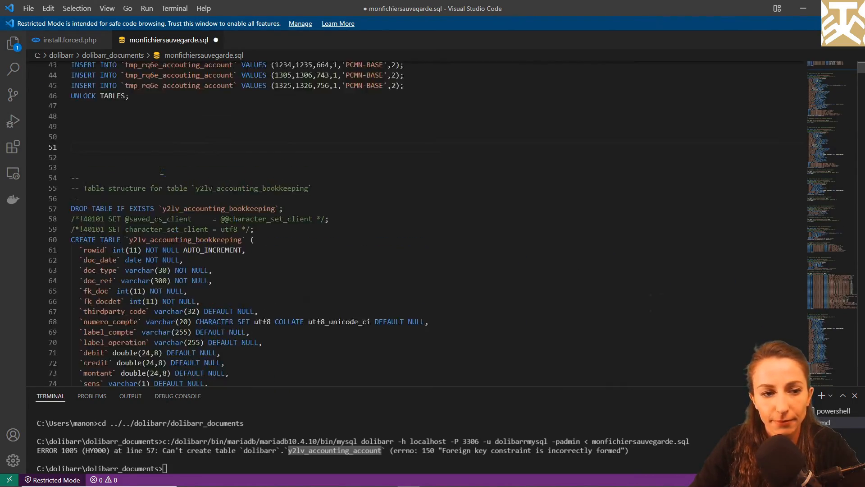
key("BackSpace")
key("BackSpace")
Save and close the edited monfichiersauvegarde.sql backup.
key("ctrl+s")
key("ctrl+w")
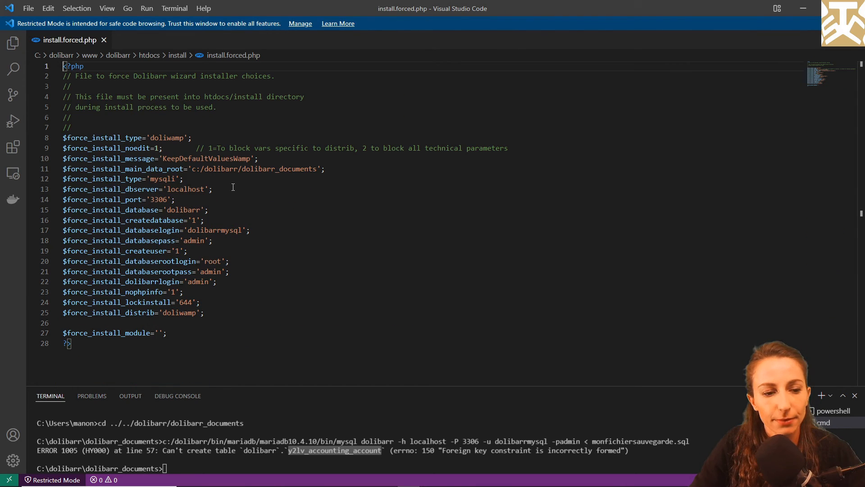
key("alt+Tab")
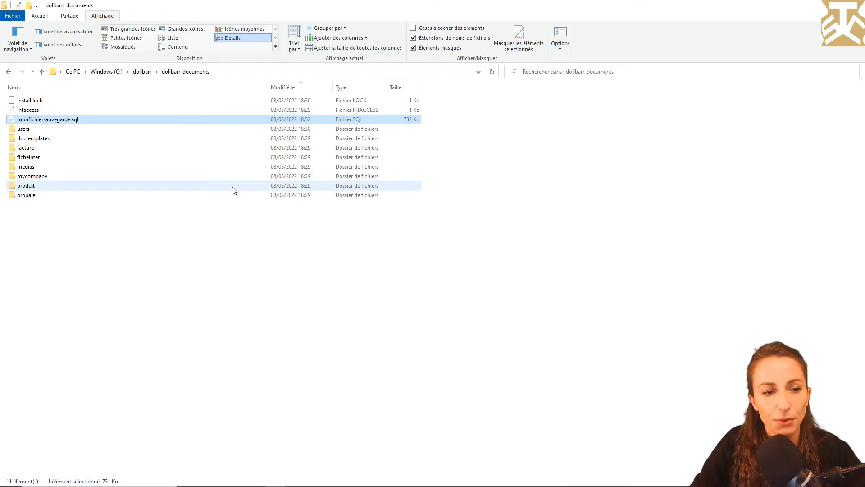
Delete install.lock from the dolibarr_documents folder.
left_click(64, 100)
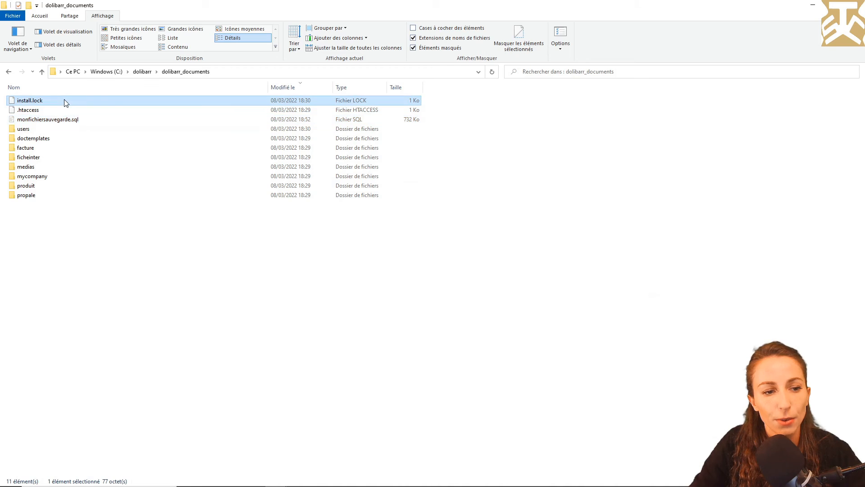
right_click(64, 99)
left_click(125, 265)
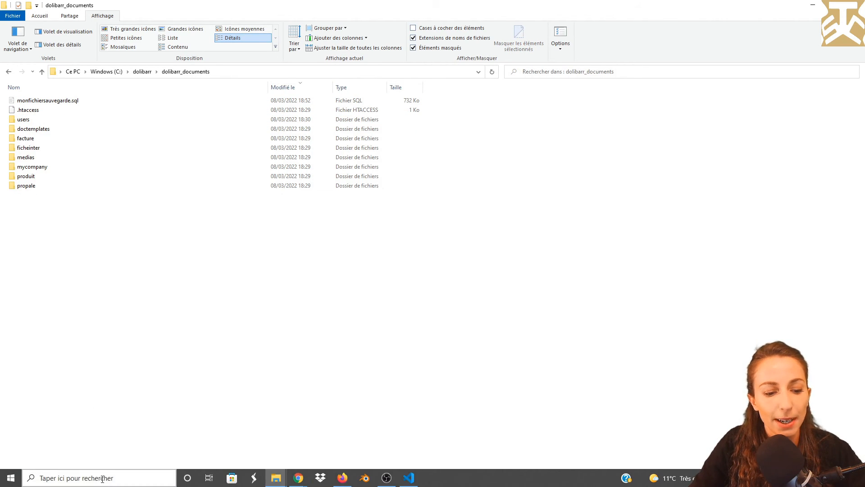
Restart the doliwampapache service in Windows Services, then close Services.
left_click(97, 478)
type("ser")
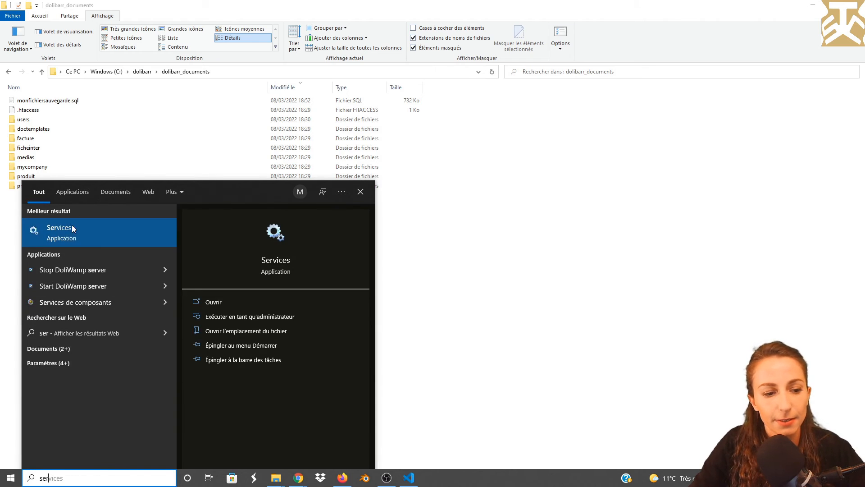
left_click(71, 229)
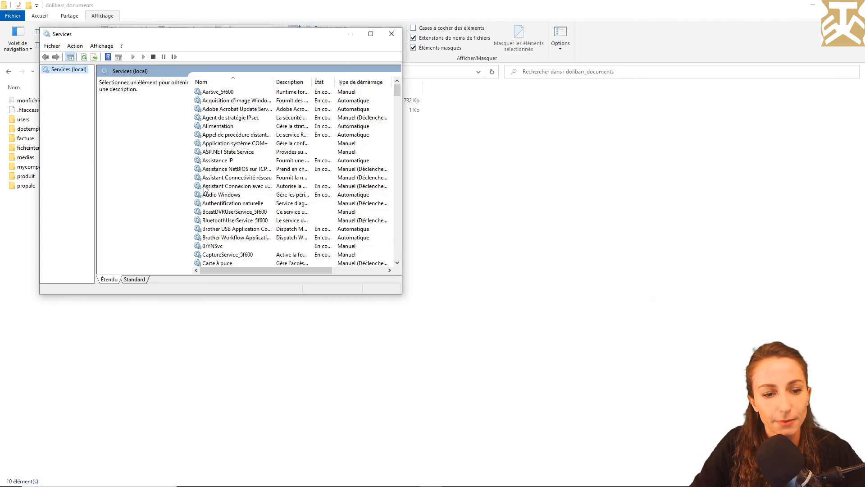
scroll(245, 196, "down", 12)
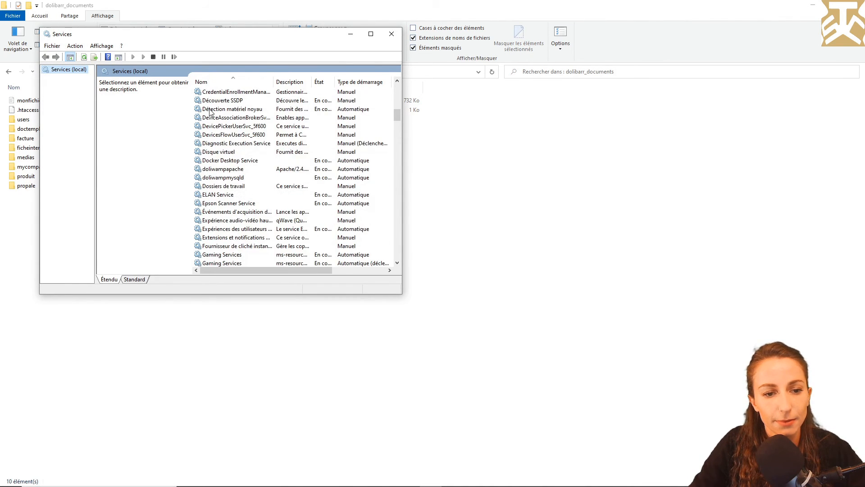
left_click(223, 169)
right_click(223, 169)
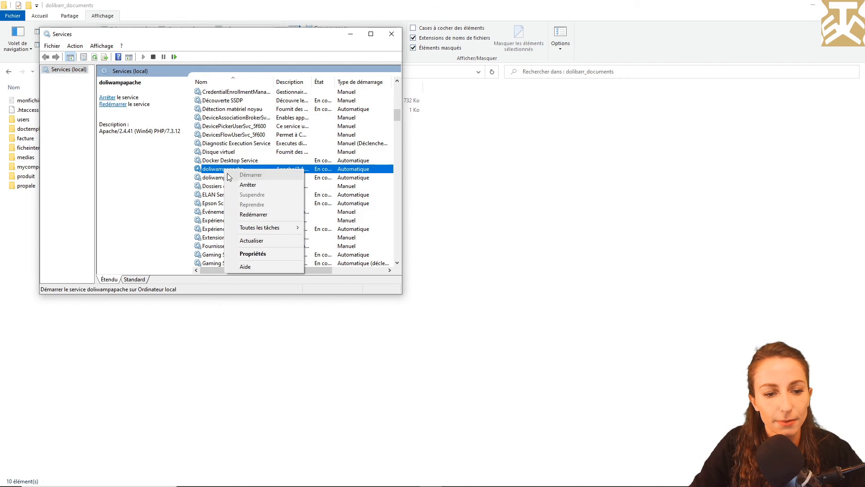
left_click(255, 214)
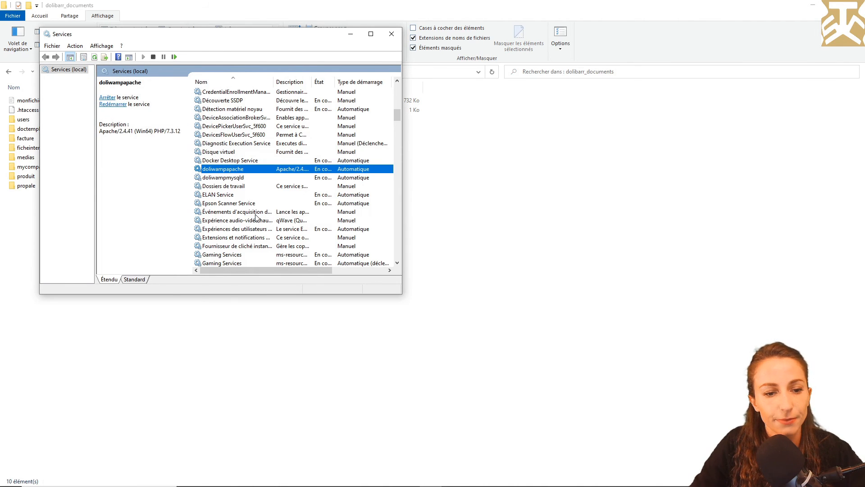
left_click(392, 34)
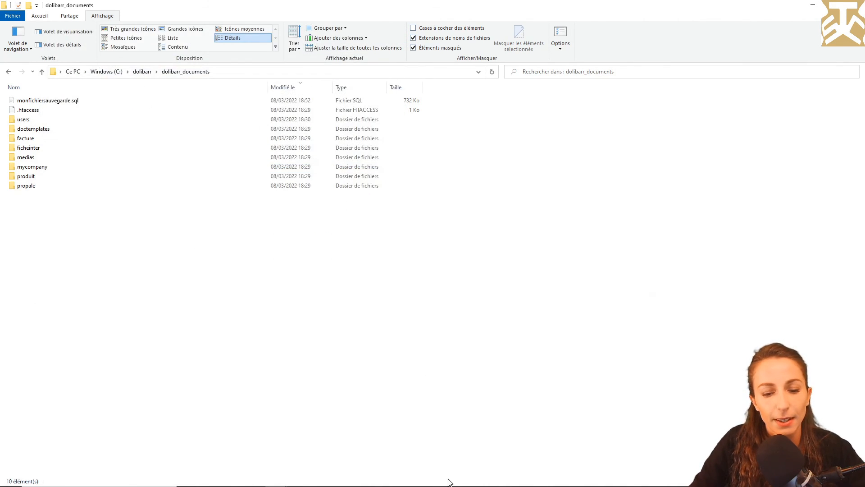
Re-run the previous mysql import of monfichiersauvegarde.sql in the Visual Studio Code terminal.
left_click(414, 482)
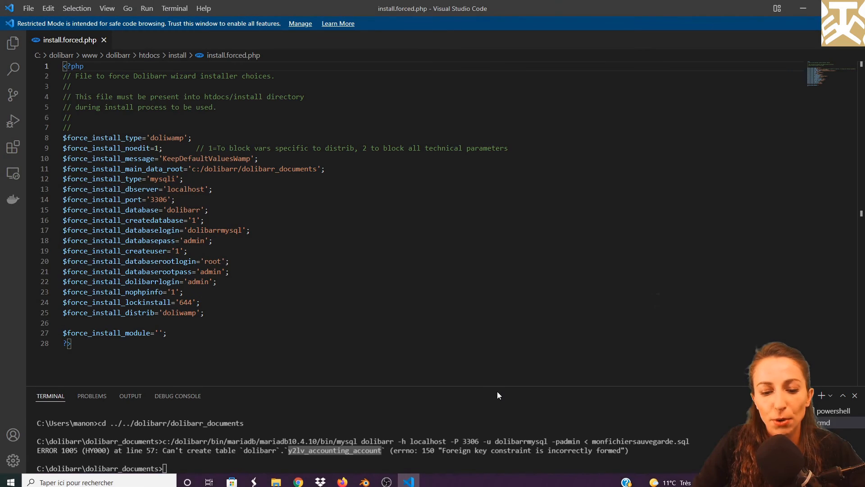
left_click(185, 465)
key("Up")
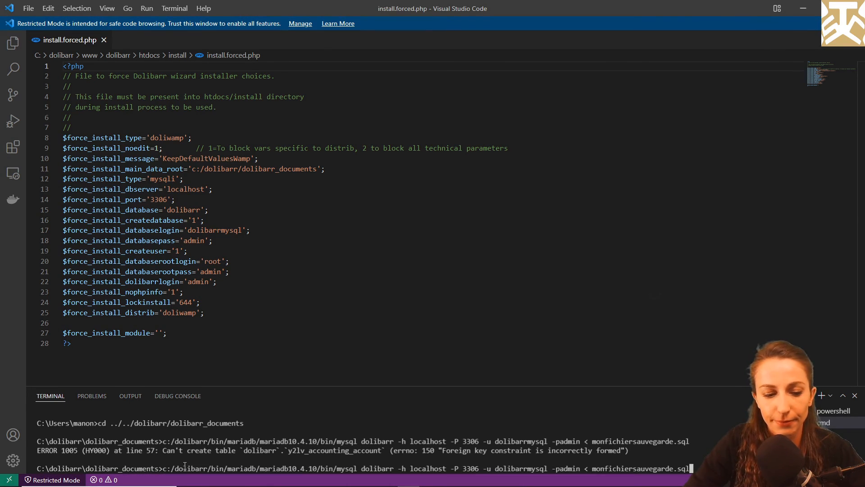
key("Return")
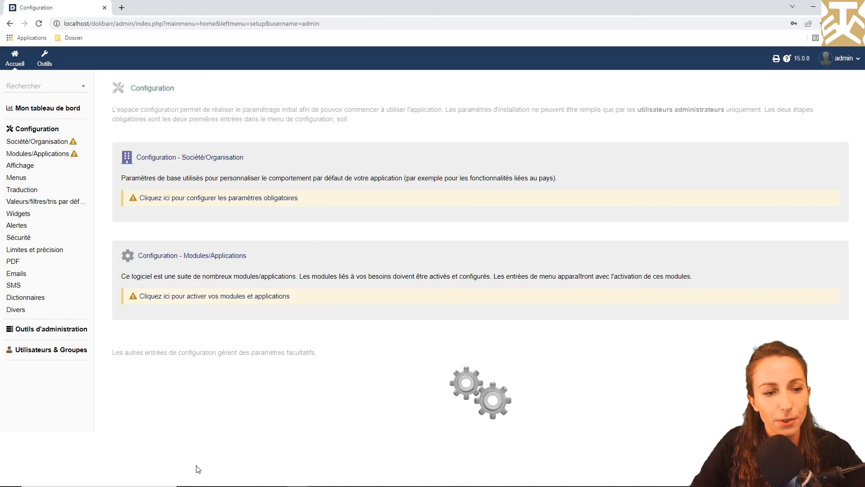
Change the browser address to the Dolibarr 'install' page.
left_click(119, 25)
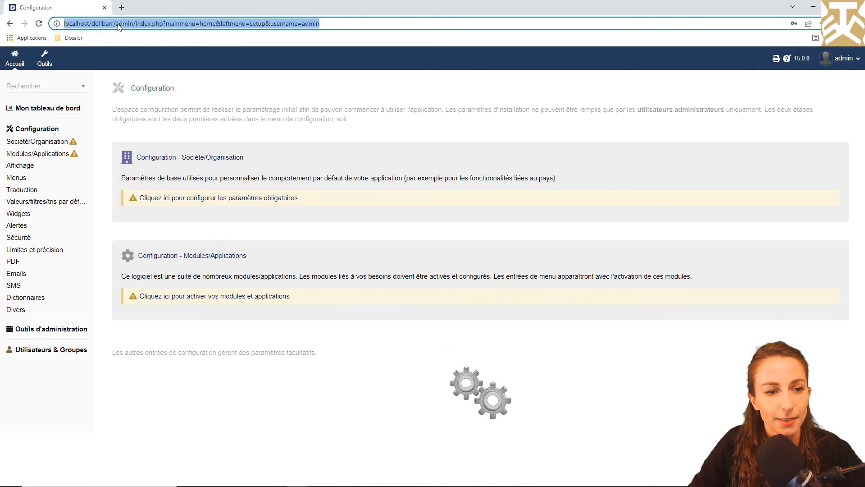
left_click_drag(116, 24, 338, 11)
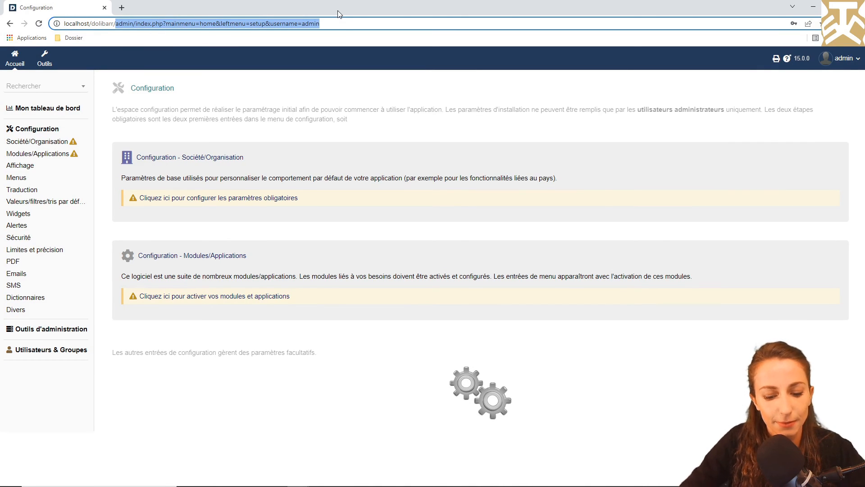
type("instal")
key("Return")
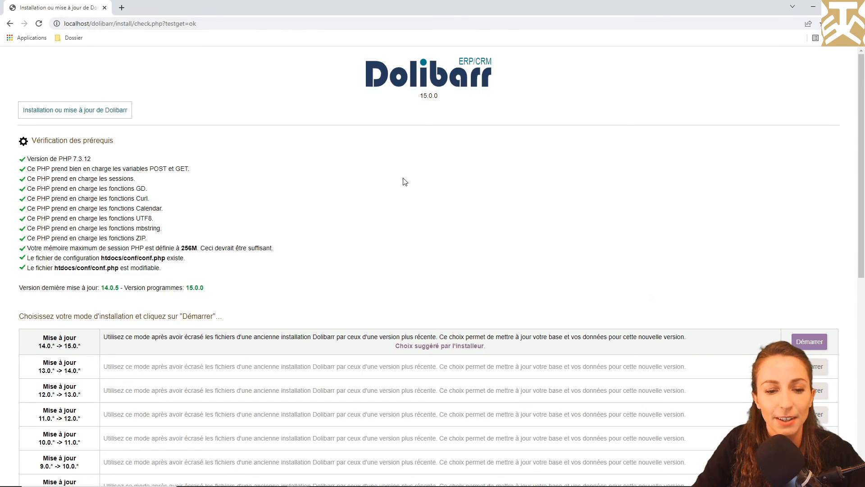
Run the 14.0 to 15.0 upgrade through all steps, then go to the Dolibarr login.
left_click(809, 343)
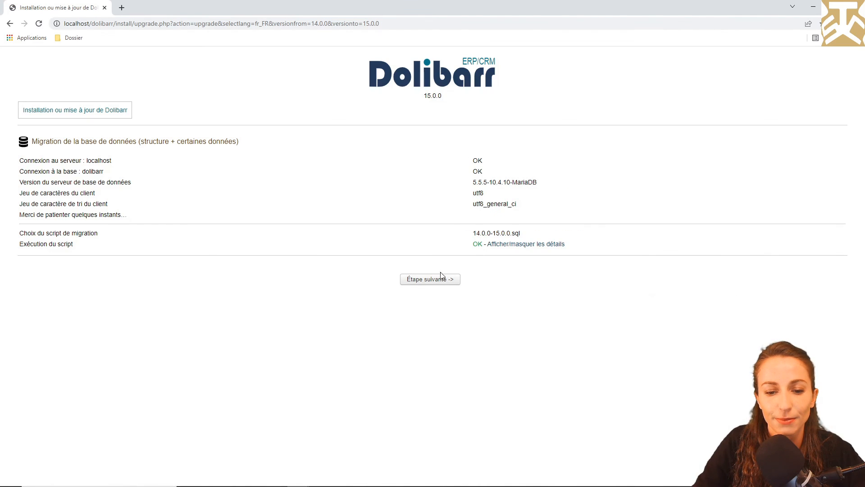
left_click(440, 280)
left_click(440, 197)
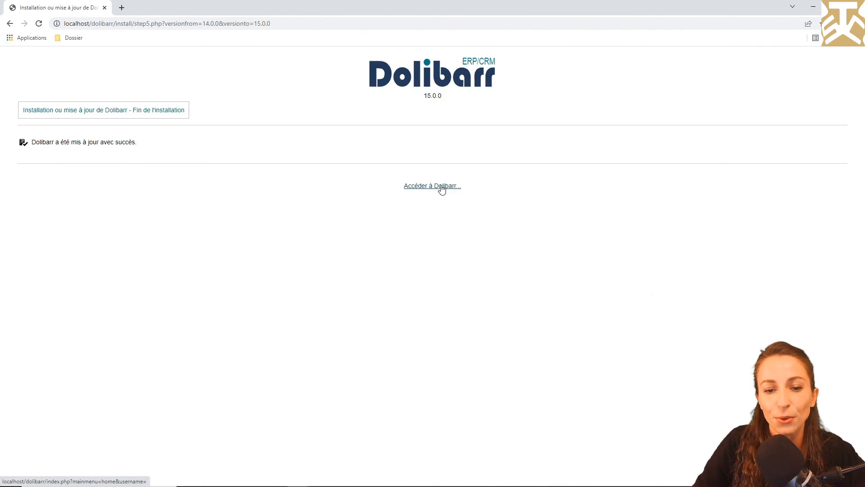
left_click(442, 189)
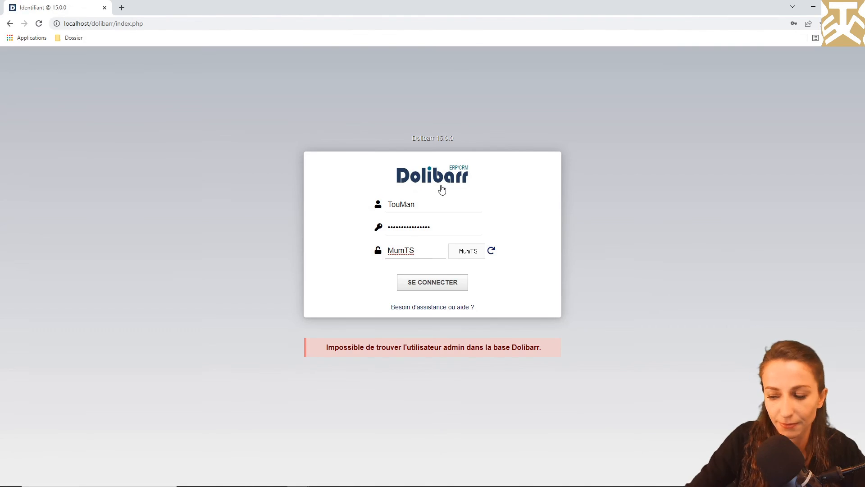
left_click(449, 293)
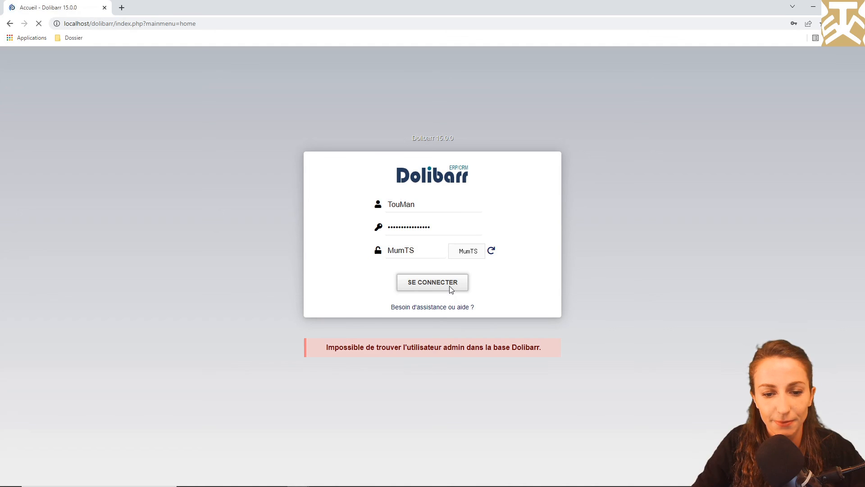